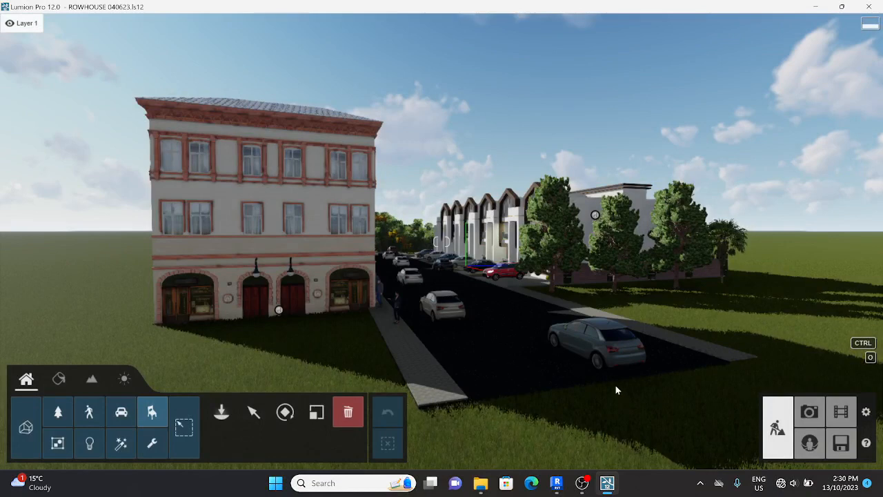
# Fly the camera down to car height, looking along the road toward the gabled rowhouses
pyautogui.press('d')
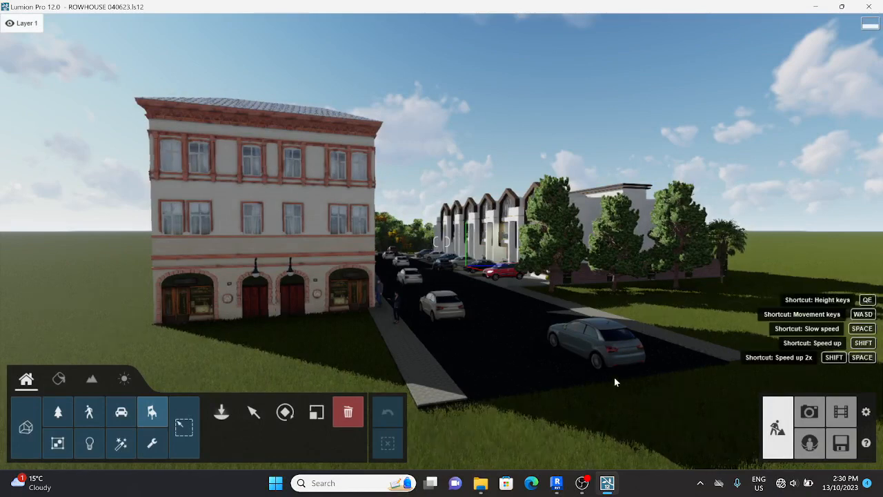
pyautogui.press('q')
pyautogui.moveTo(614, 376)
pyautogui.mouseDown(button='right')
pyautogui.moveTo(504, 352)
pyautogui.moveTo(471, 421)
pyautogui.moveTo(431, 442)
pyautogui.moveTo(528, 425)
pyautogui.moveTo(542, 393)
pyautogui.moveTo(566, 390)
pyautogui.moveTo(544, 383)
pyautogui.moveTo(545, 373)
pyautogui.moveTo(634, 379)
pyautogui.moveTo(615, 381)
pyautogui.mouseUp(button='right')
pyautogui.press('q')
pyautogui.press('a')
pyautogui.press('a')
pyautogui.press('e')
pyautogui.press('w')
pyautogui.press('s')
pyautogui.press('e')
pyautogui.press('w')
pyautogui.press('w')
pyautogui.press('a')
pyautogui.press('s')
pyautogui.press('d')
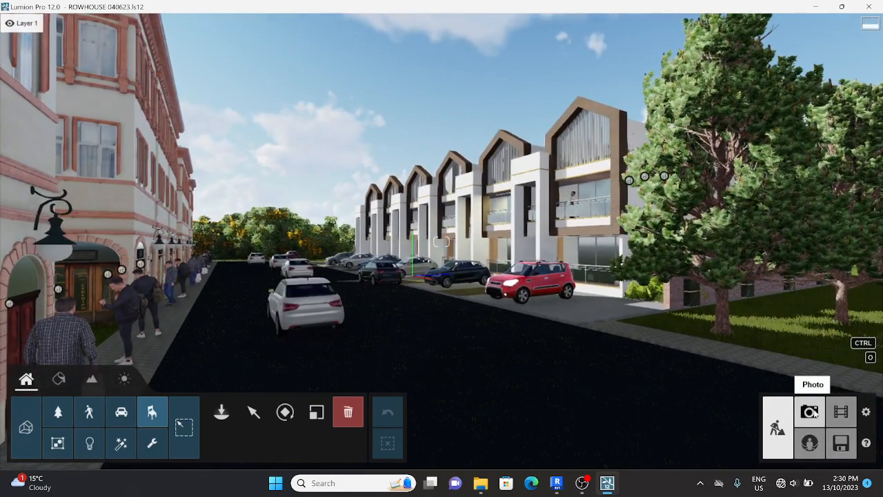
# Enter Photo mode and delete the old photos in slots 1 and 2
pyautogui.click(809, 412)
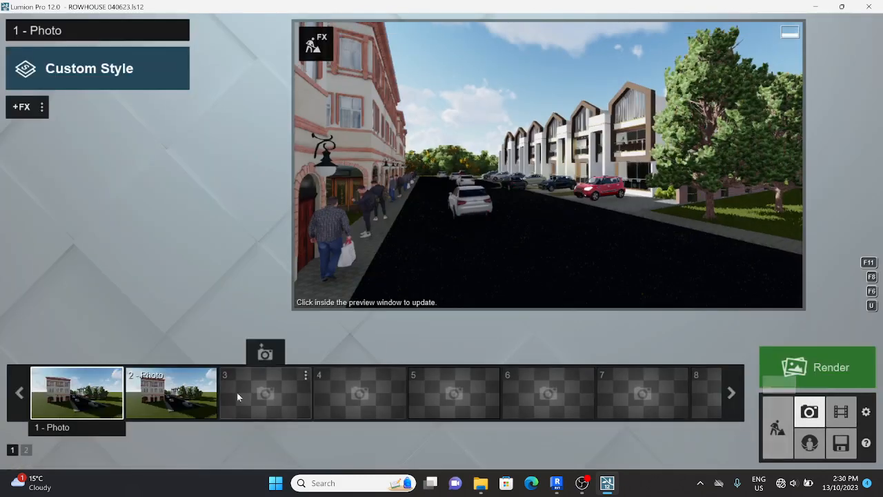
pyautogui.doubleClick(95, 354)
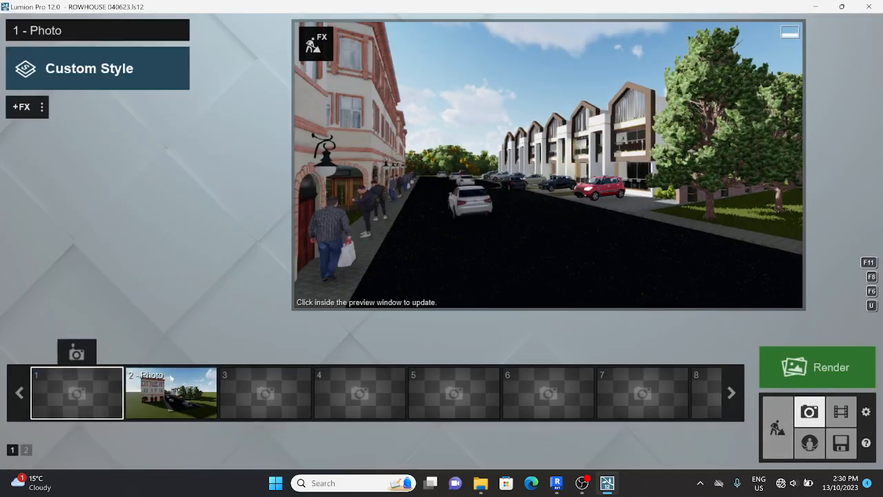
pyautogui.moveTo(172, 378)
pyautogui.doubleClick(189, 354)
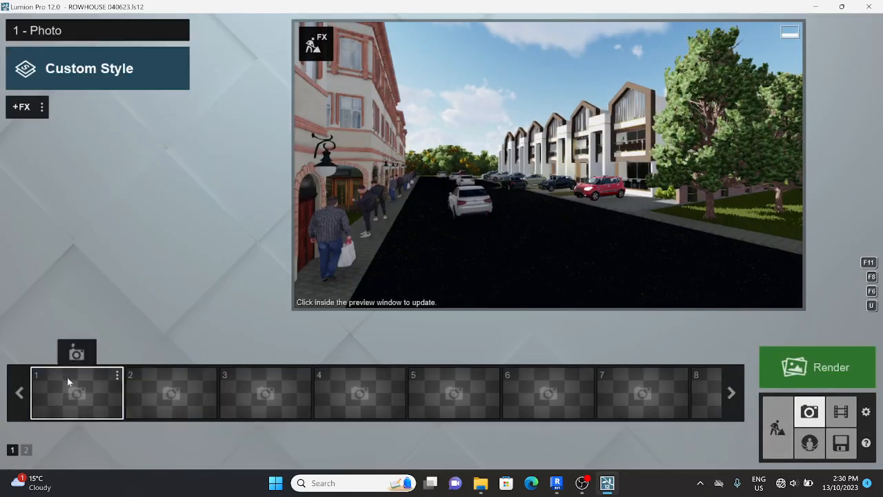
# Frame a street view at about 1.9 m eye height and store it as photo 1
pyautogui.press('w')
pyautogui.moveTo(477, 276); pyautogui.dragTo(557, 265, button='right')
pyautogui.press('w')
pyautogui.press('a')
pyautogui.press('e')
pyautogui.moveTo(499, 267); pyautogui.dragTo(488, 261, button='right')
pyautogui.click(77, 354)
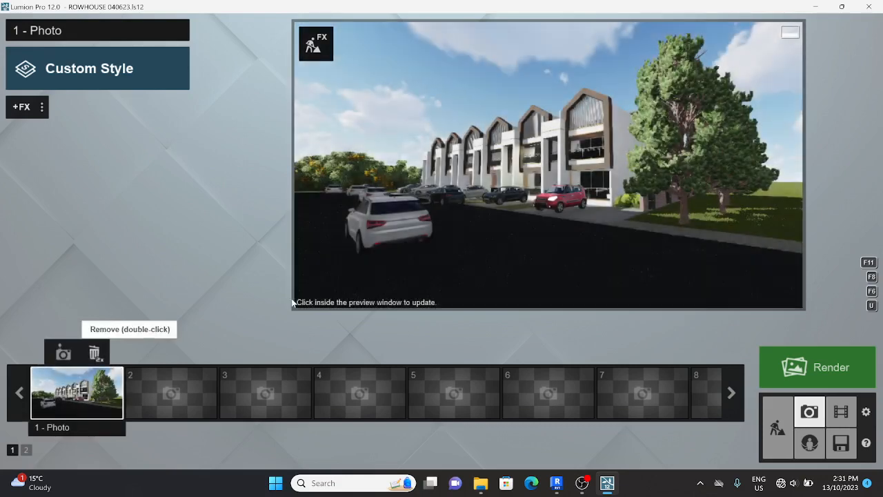
pyautogui.click(60, 81)
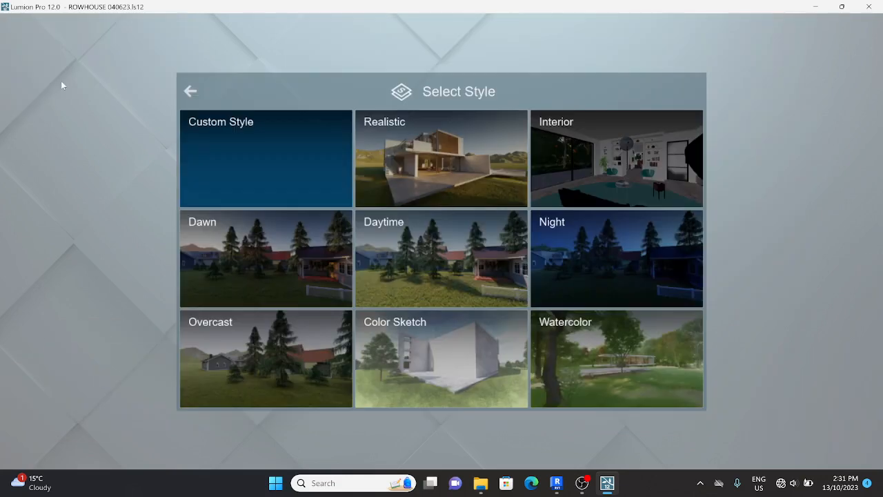
# Try the Realistic and Interior styles, settling on Daytime for photo 1
pyautogui.click(420, 141)
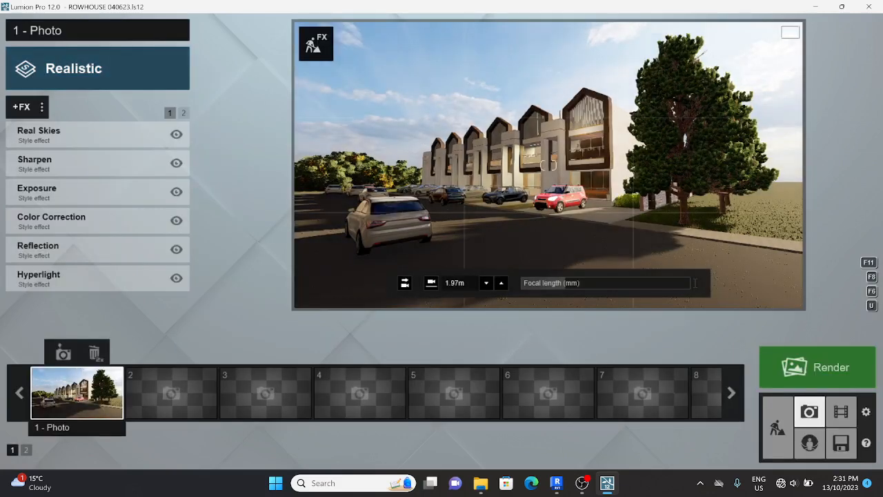
pyautogui.click(57, 74)
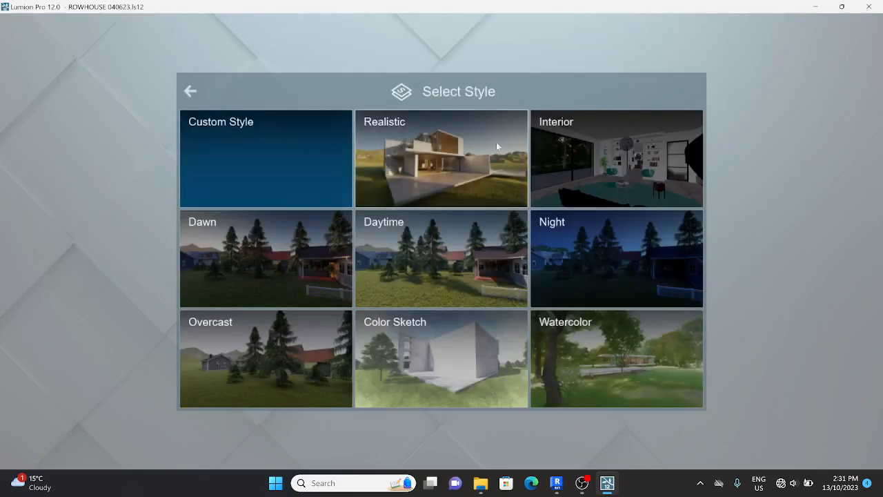
pyautogui.click(557, 144)
pyautogui.click(57, 82)
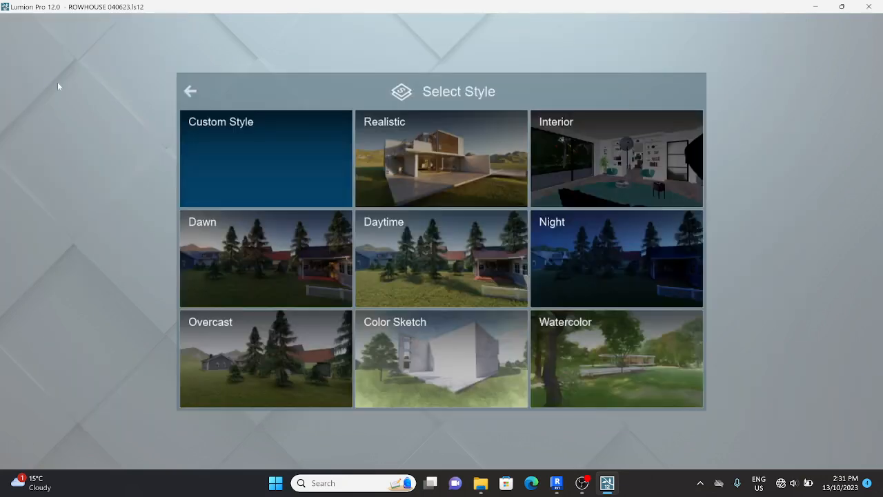
pyautogui.click(399, 260)
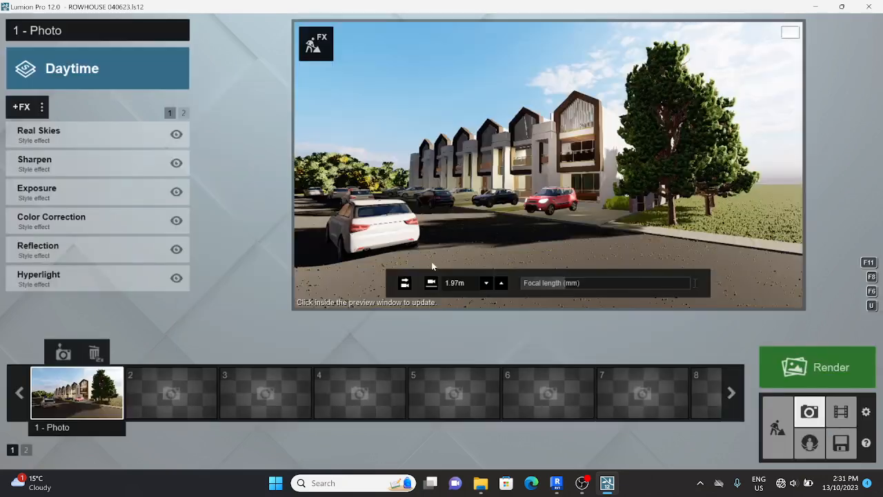
pyautogui.press('d')
pyautogui.moveTo(523, 228); pyautogui.dragTo(504, 228, button='right')
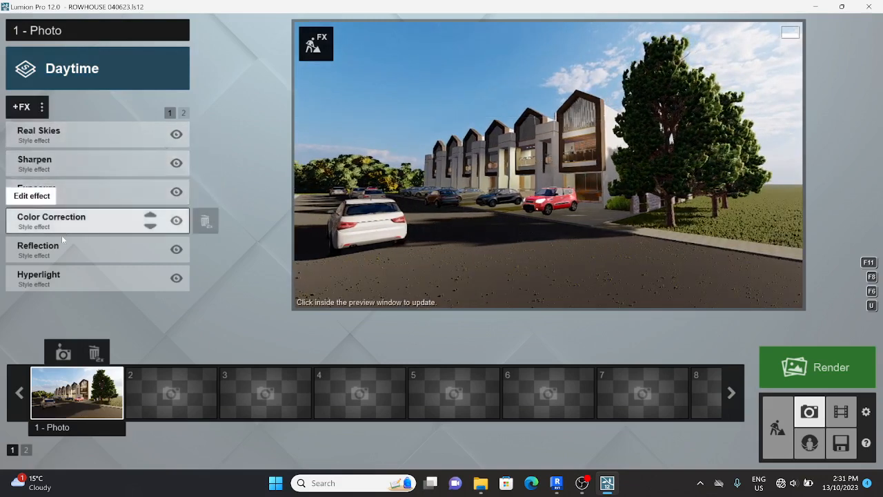
# Check the Shadow effect on the second effects page, then return to page 1
pyautogui.click(182, 112)
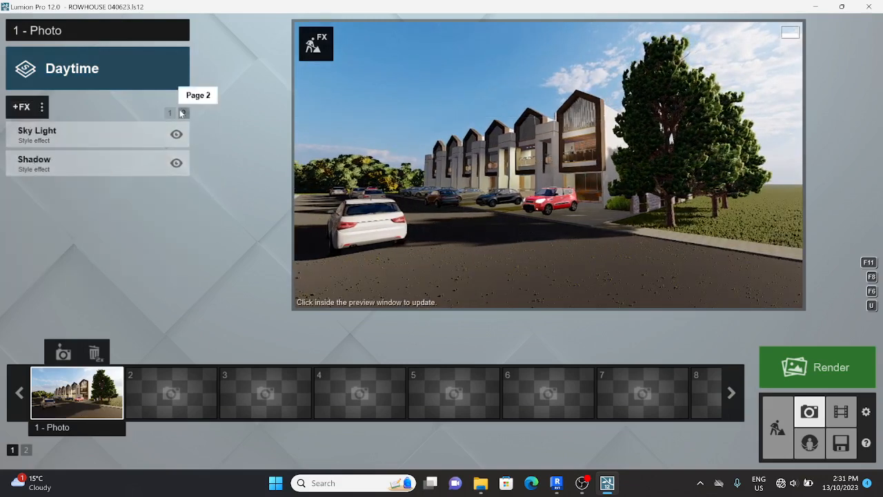
pyautogui.click(62, 166)
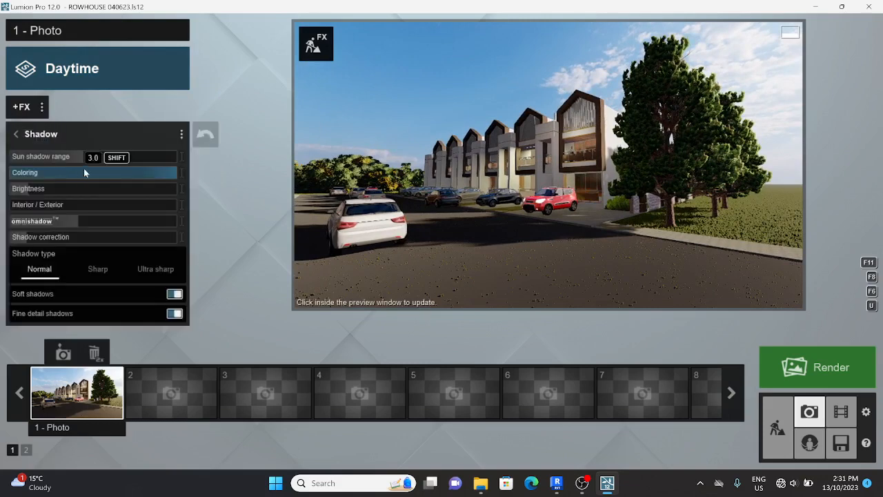
pyautogui.click(25, 136)
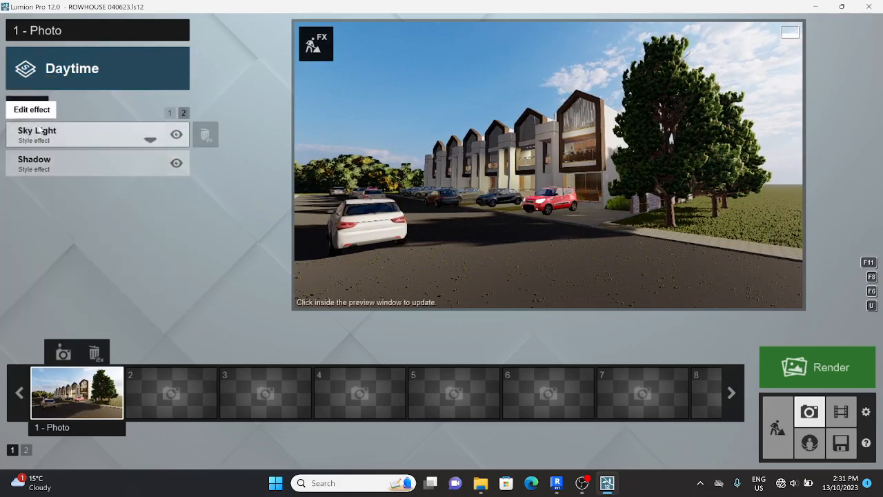
pyautogui.click(170, 113)
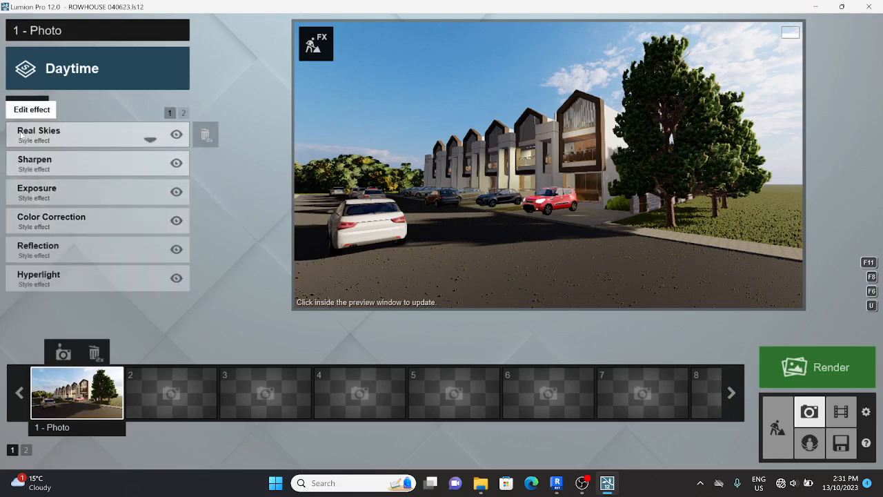
# Add an enabled 2-Point Perspective effect with Amount 1.0
pyautogui.click(21, 107)
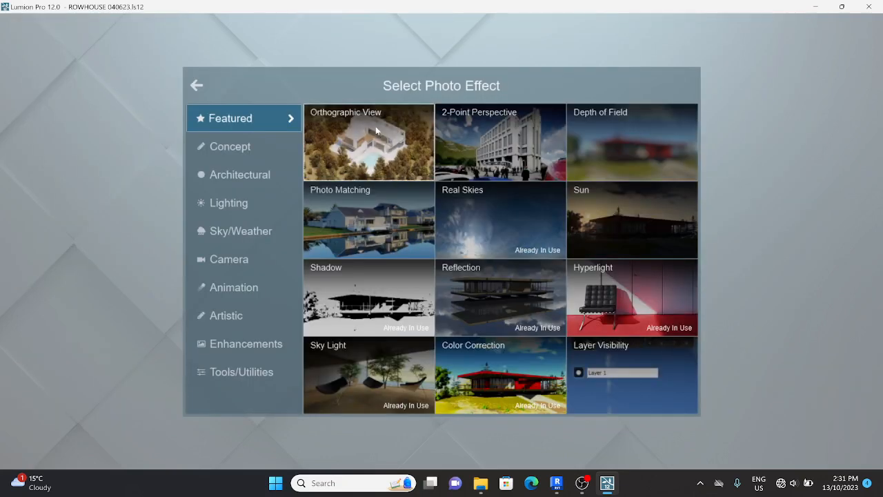
pyautogui.click(513, 149)
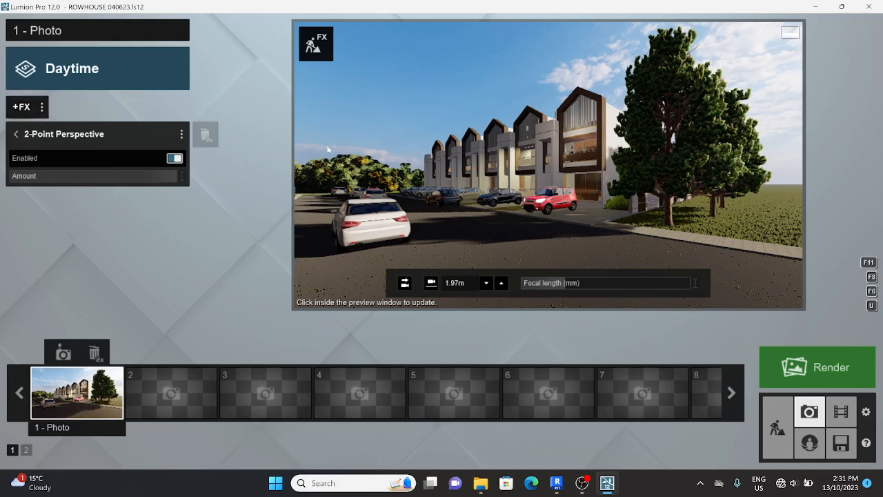
pyautogui.click(174, 159)
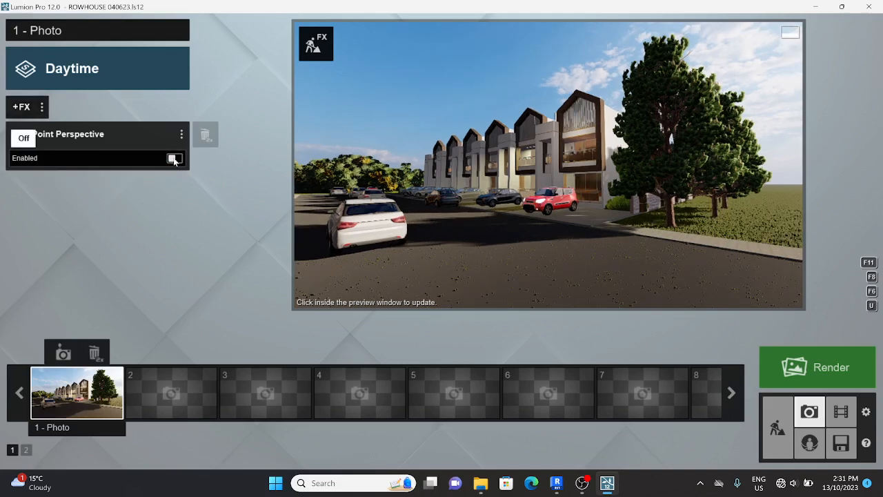
pyautogui.click(174, 159)
pyautogui.click(174, 159)
pyautogui.click(174, 159)
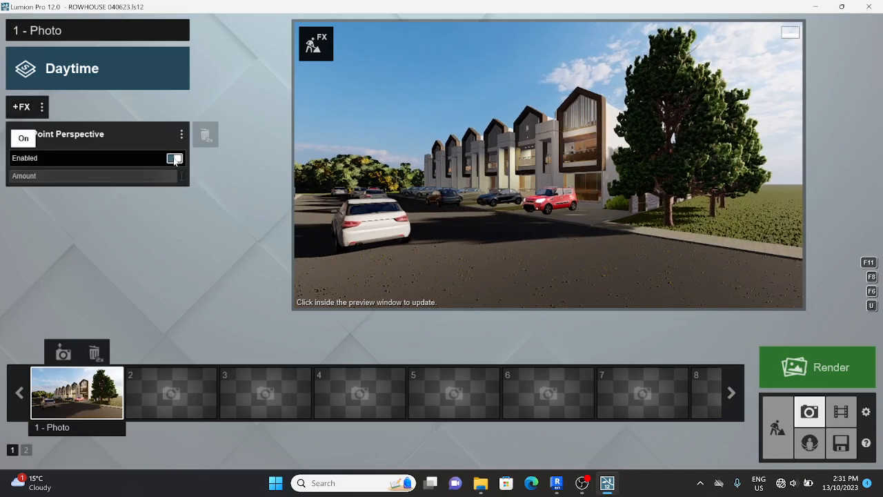
pyautogui.moveTo(153, 178); pyautogui.dragTo(275, 177)
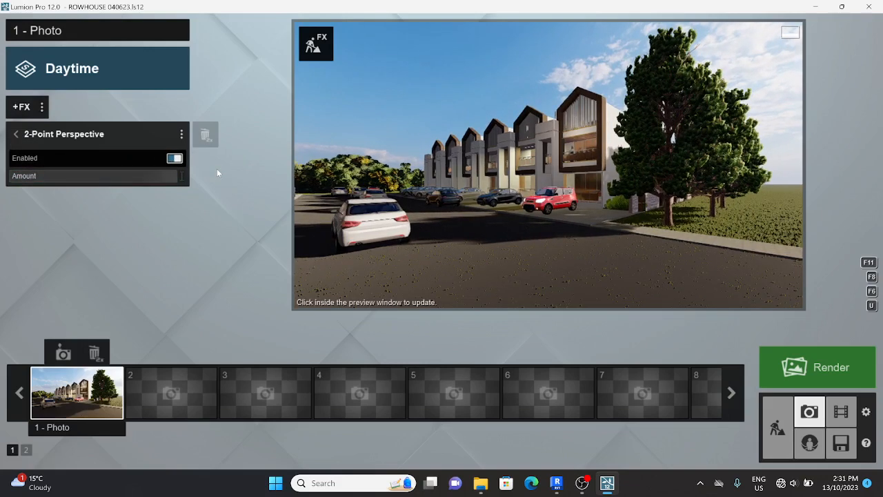
pyautogui.click(16, 134)
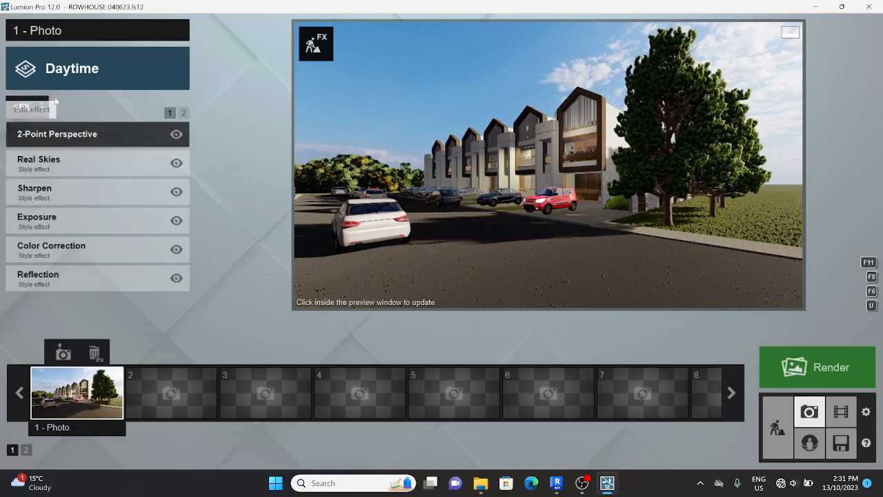
pyautogui.click(45, 109)
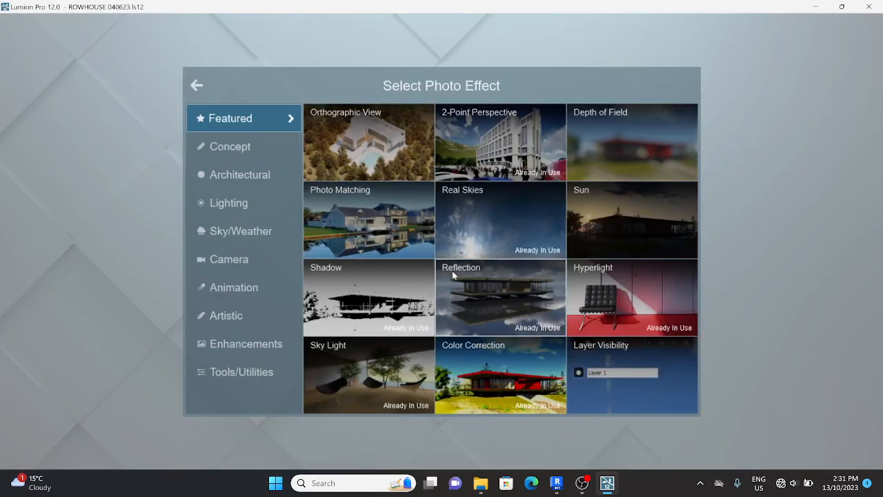
# Add a Reflection effect and place a reflection plane on the balcony glass
pyautogui.click(501, 314)
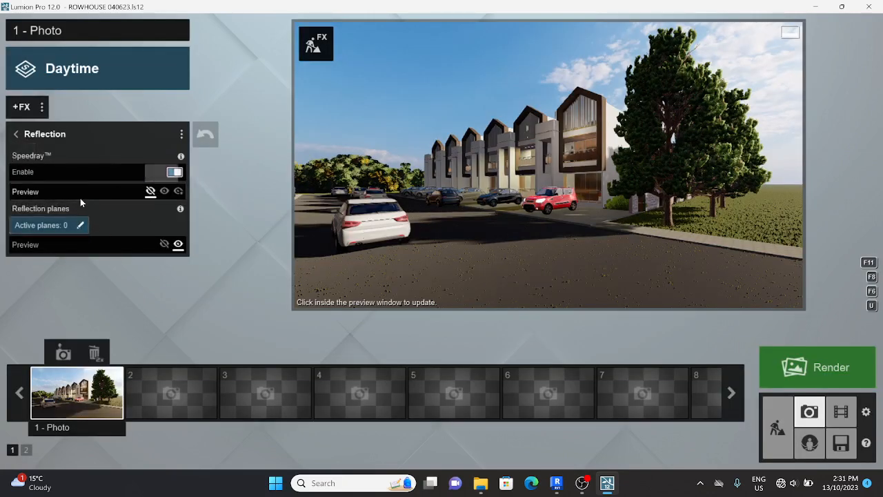
pyautogui.click(79, 226)
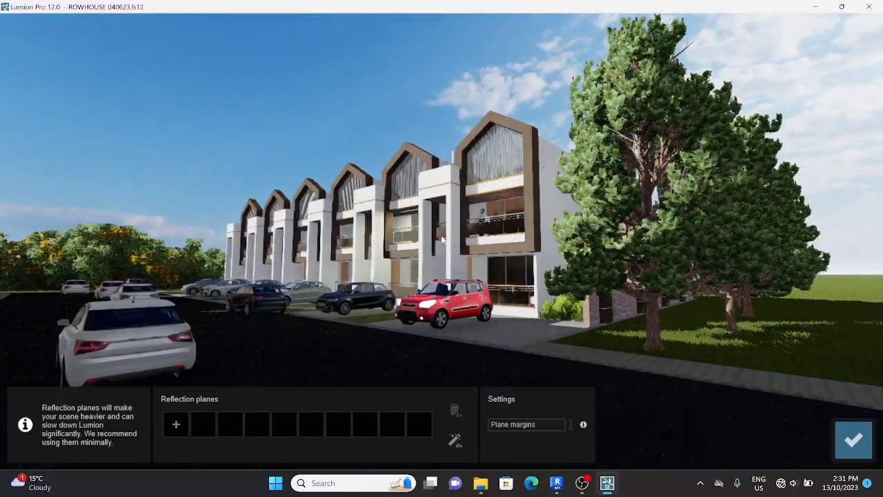
pyautogui.press('w')
pyautogui.press('d')
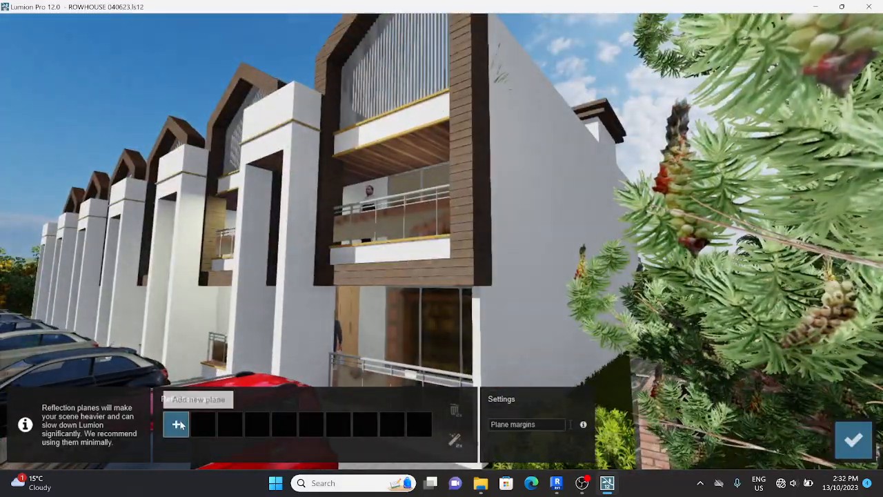
pyautogui.click(176, 425)
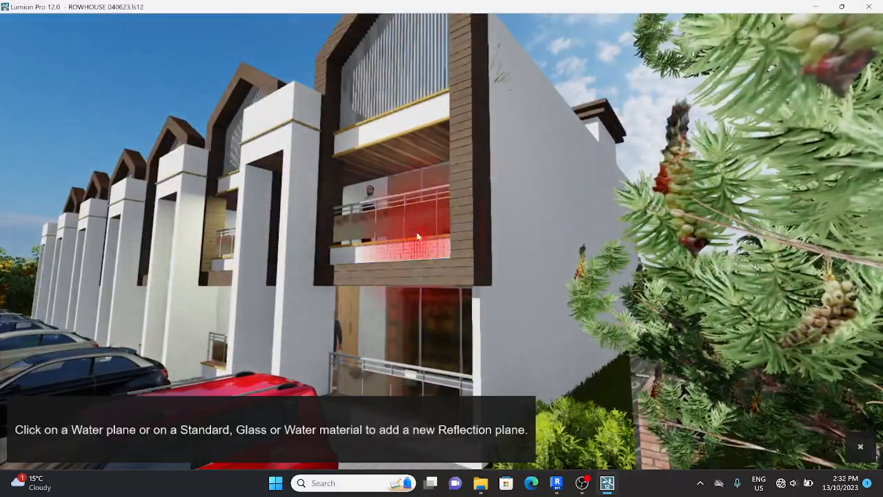
pyautogui.click(418, 220)
# Place a second reflection plane on the house glass and confirm both planes
pyautogui.press('s')
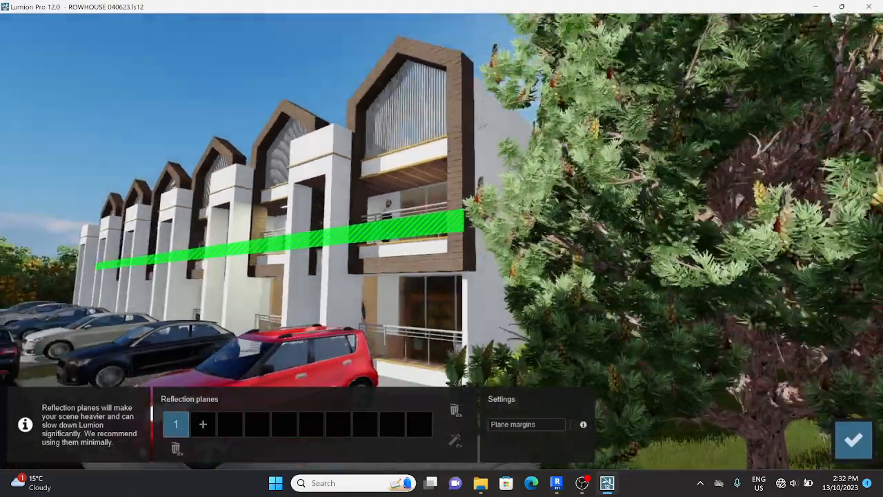
pyautogui.press('w')
pyautogui.click(203, 424)
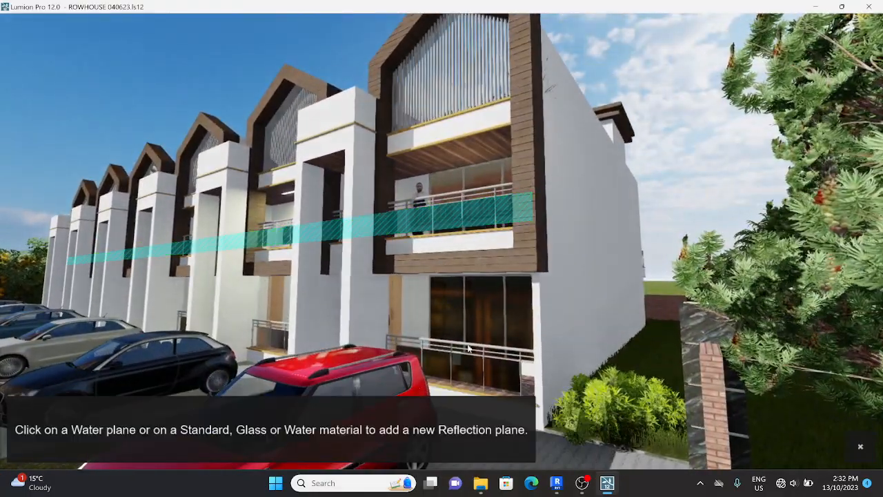
pyautogui.click(484, 299)
pyautogui.press('s')
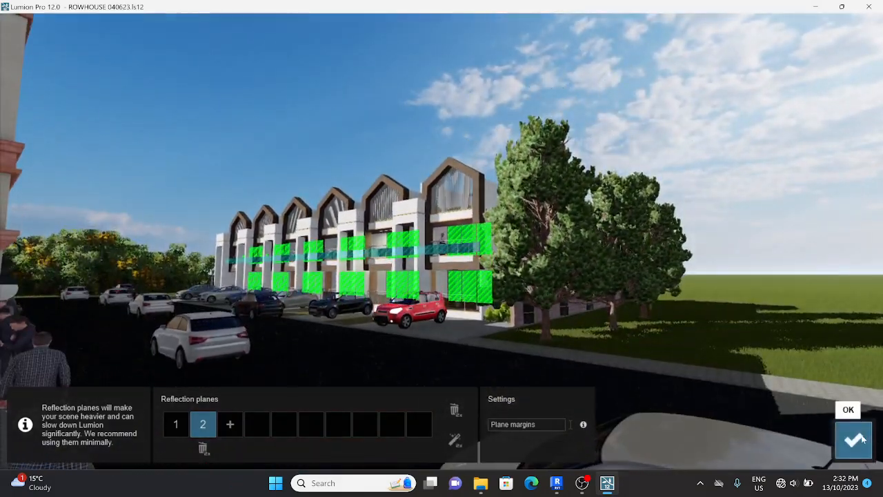
pyautogui.click(854, 440)
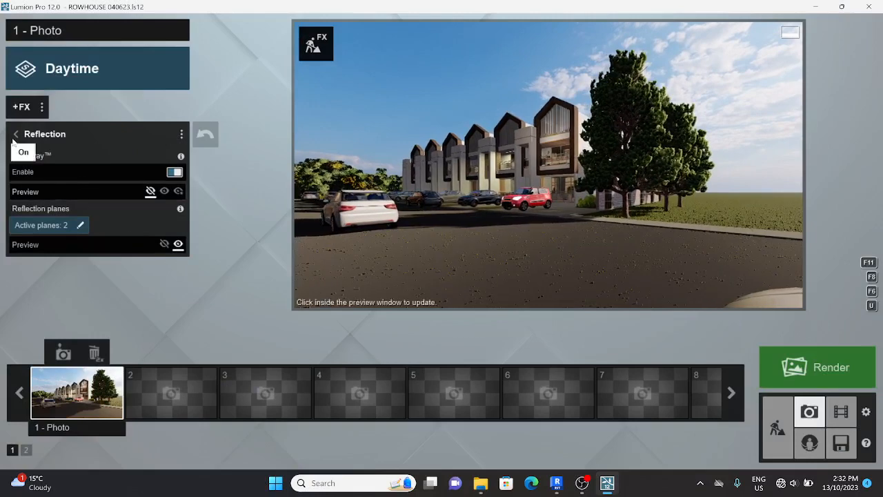
pyautogui.click(26, 101)
pyautogui.click(24, 106)
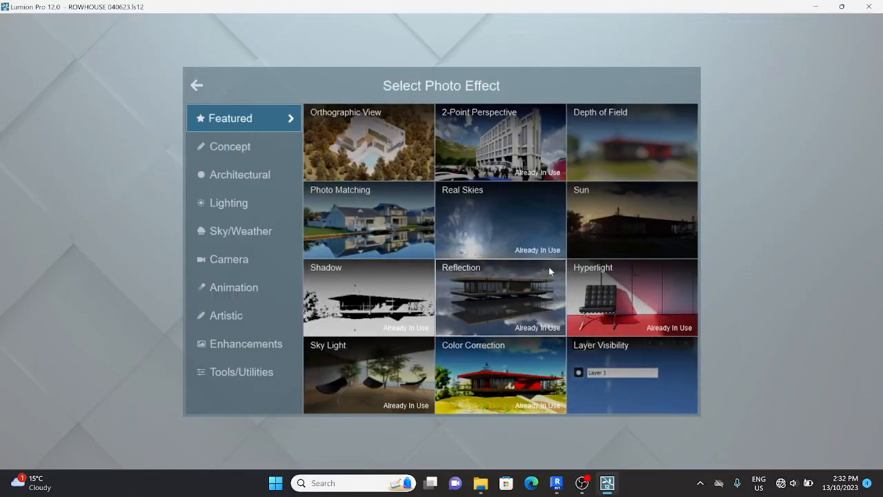
# Add the Sun effect from the Lighting category and lower sun height to about 28°
pyautogui.click(255, 154)
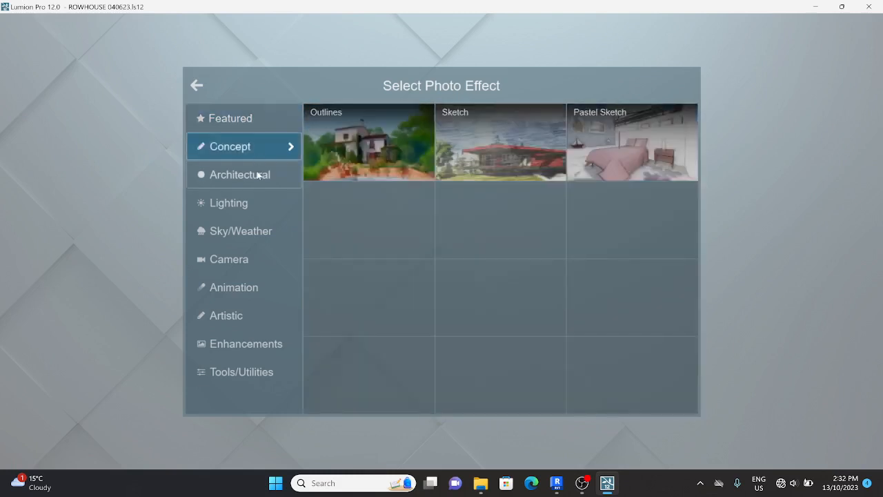
pyautogui.click(258, 176)
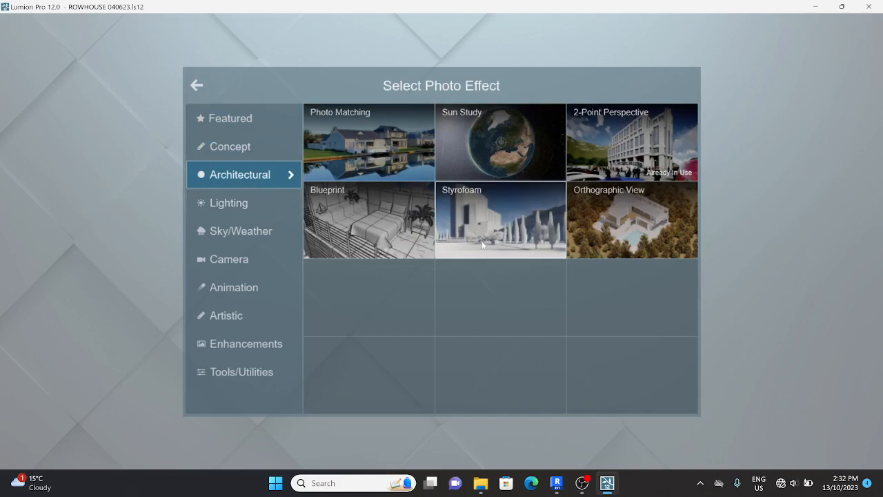
pyautogui.click(238, 204)
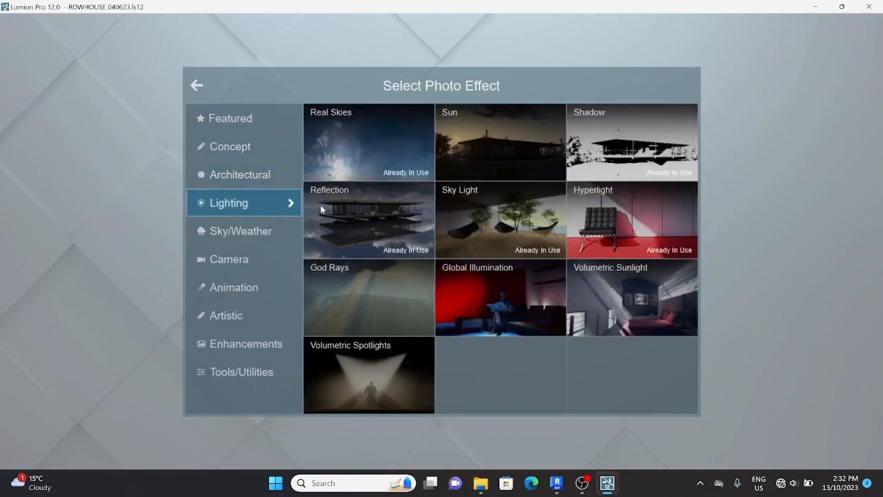
pyautogui.click(495, 145)
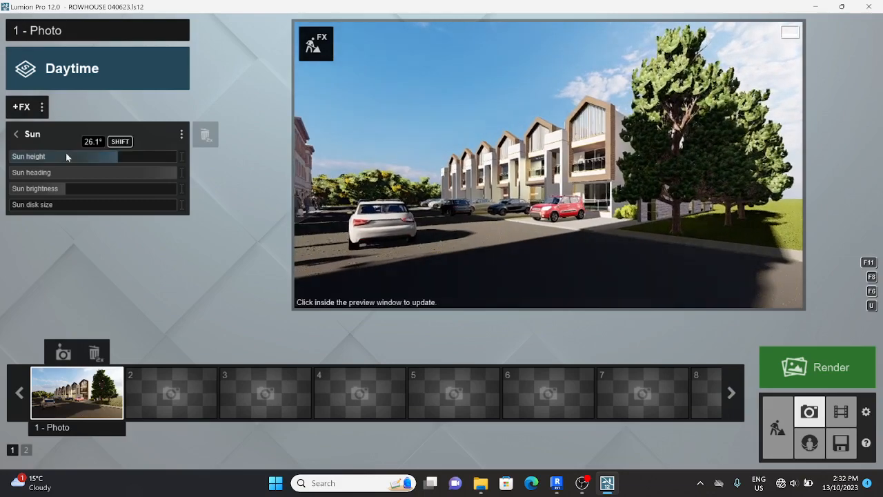
pyautogui.moveTo(111, 156); pyautogui.dragTo(137, 156)
pyautogui.click(16, 134)
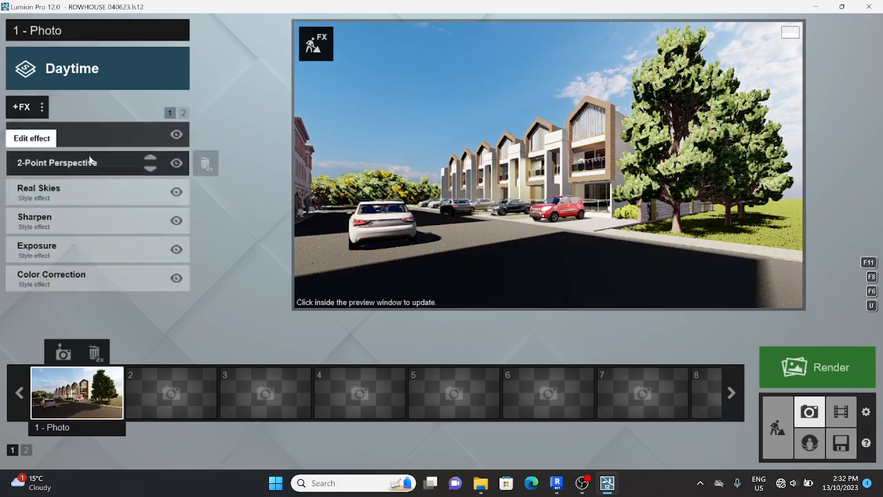
pyautogui.click(87, 133)
pyautogui.moveTo(140, 157); pyautogui.dragTo(149, 172)
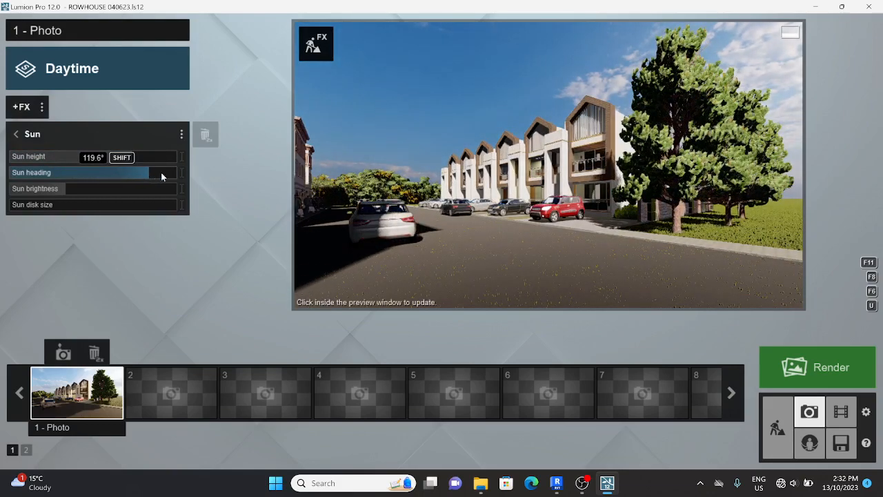
pyautogui.click(17, 134)
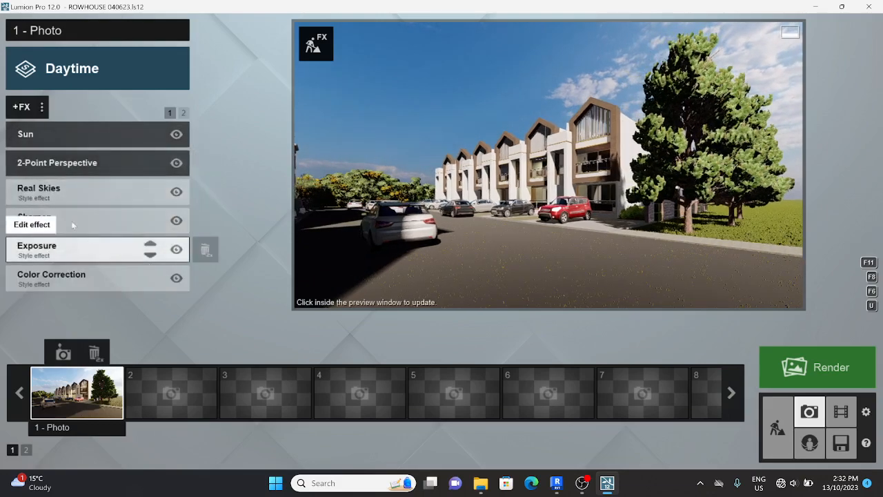
# Switch Real Skies from a clear sky to the third cloudy Overcast sky
pyautogui.click(61, 190)
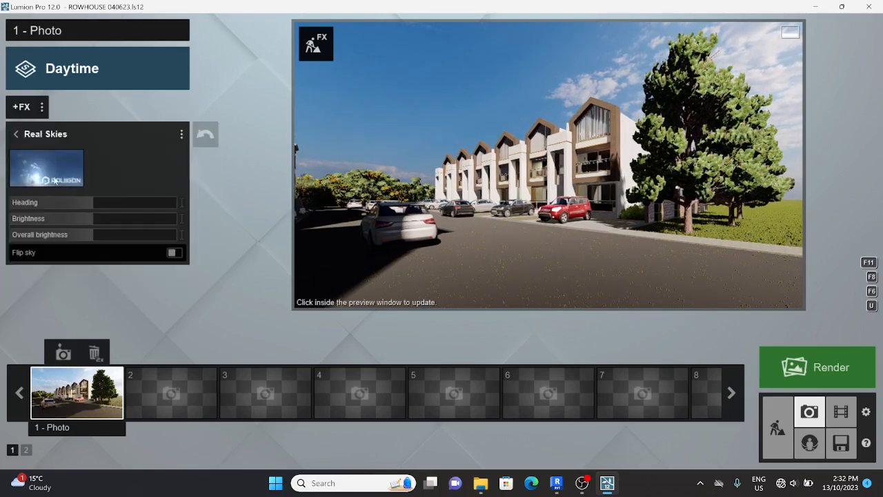
pyautogui.click(54, 178)
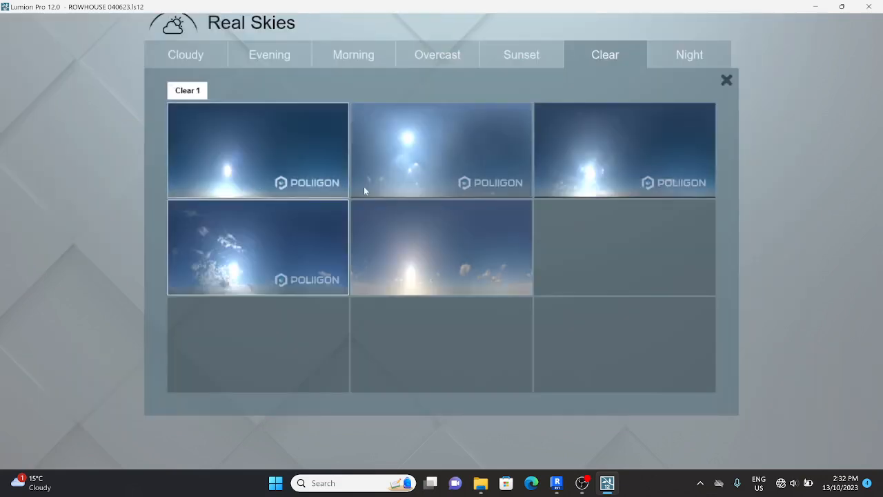
pyautogui.click(598, 142)
pyautogui.click(18, 175)
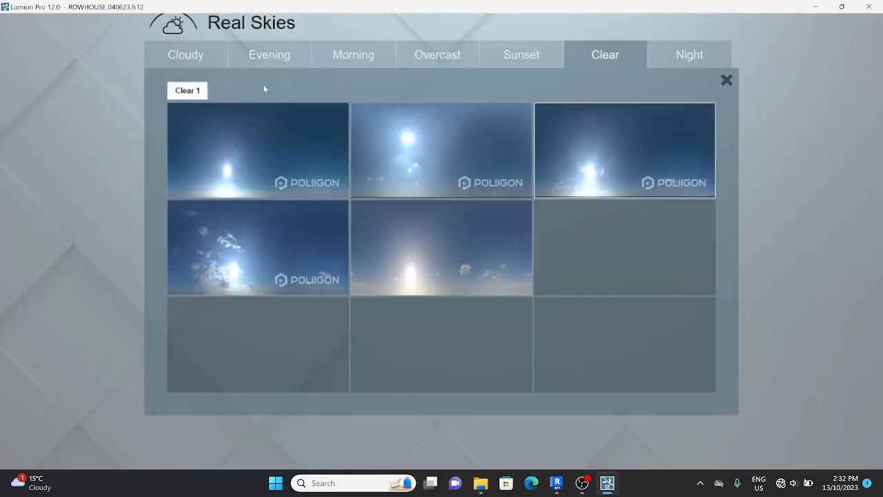
pyautogui.click(371, 56)
pyautogui.click(454, 61)
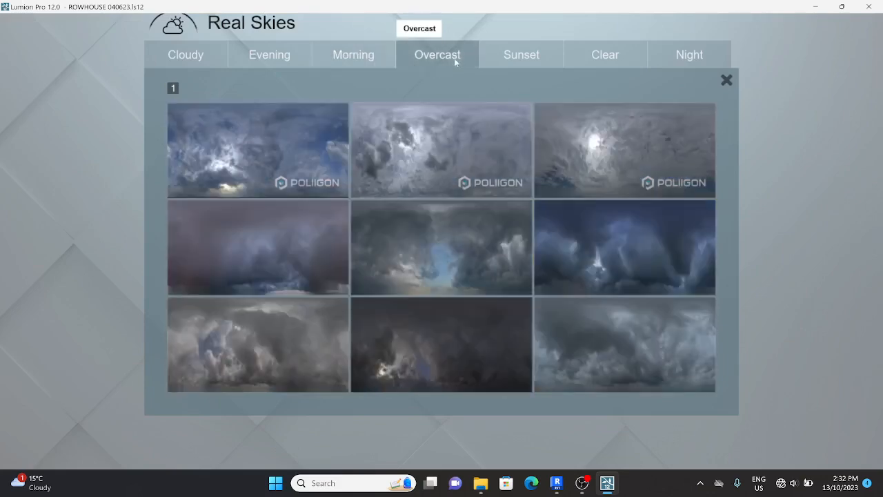
pyautogui.click(570, 161)
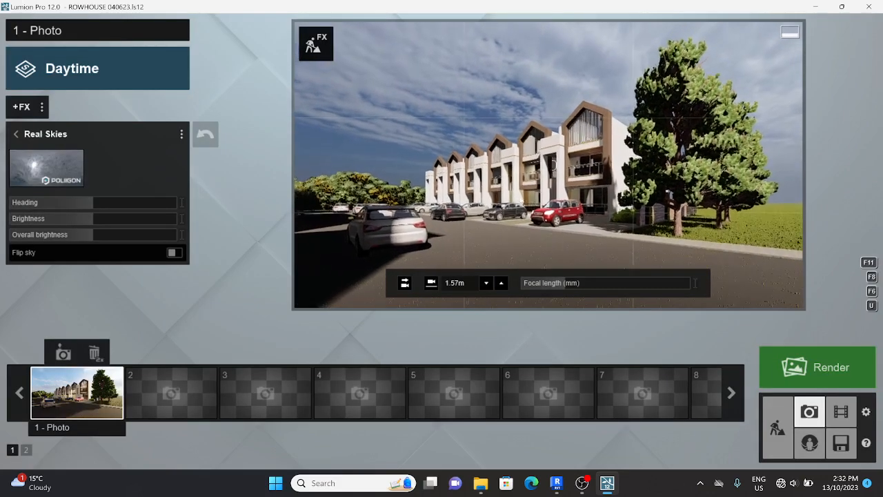
pyautogui.click(18, 135)
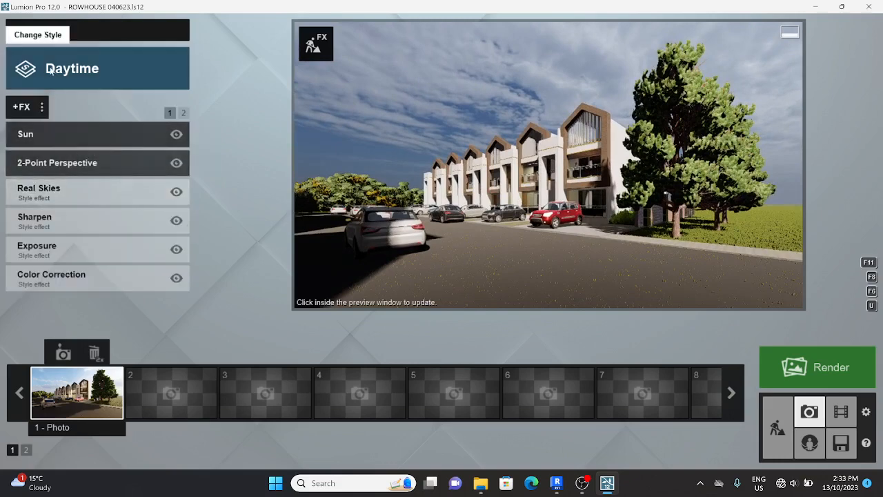
pyautogui.click(27, 104)
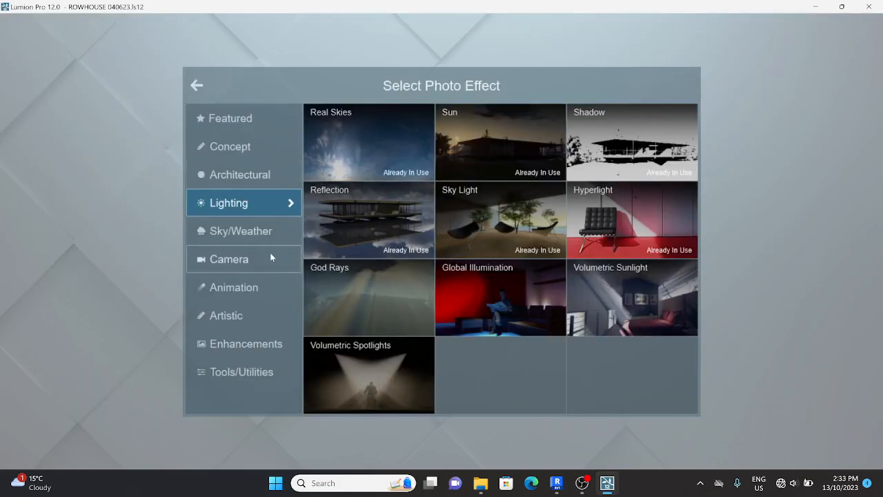
# Show the Sky/Weather effects, including Fog, Volume Clouds, Horizon Cloud and Moon
pyautogui.click(260, 229)
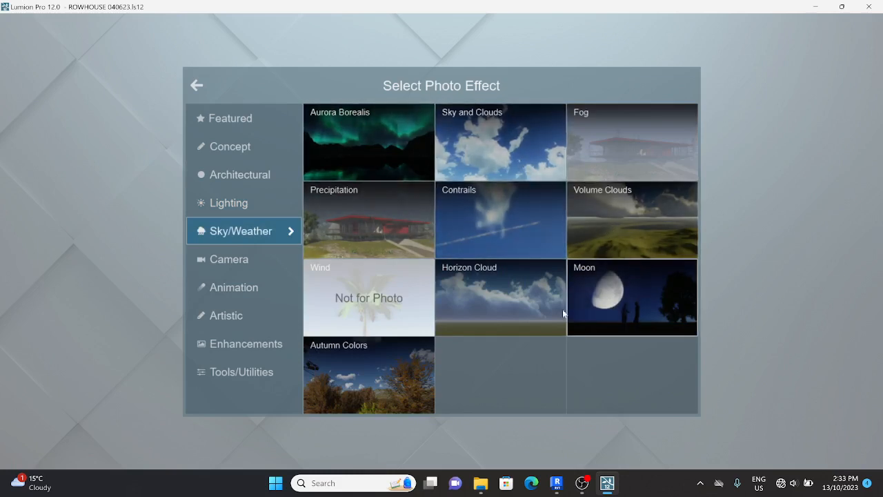
# Add Fog with density about 1.5 and falloff 0.6
pyautogui.click(601, 156)
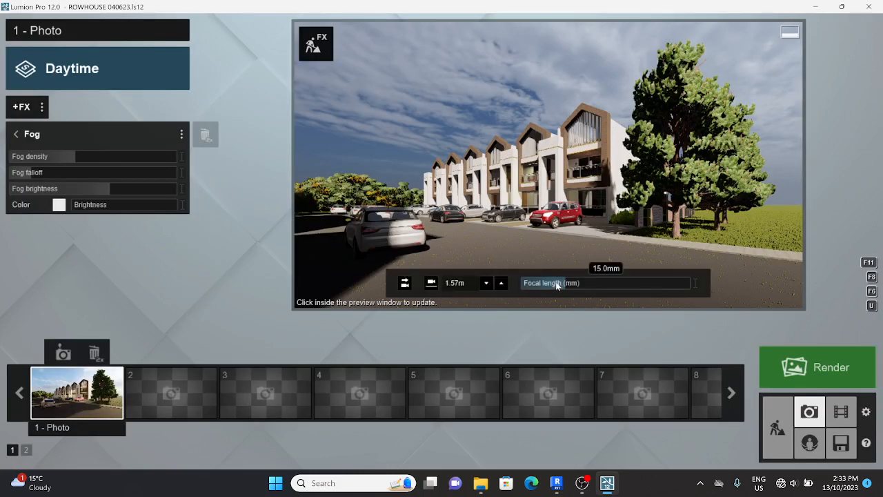
pyautogui.moveTo(59, 157); pyautogui.dragTo(99, 161)
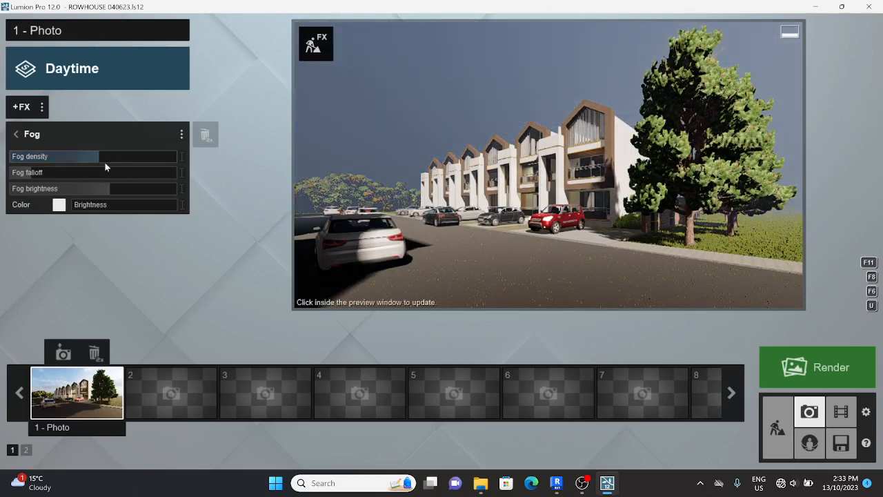
pyautogui.click(58, 175)
pyautogui.moveTo(58, 176); pyautogui.dragTo(78, 177)
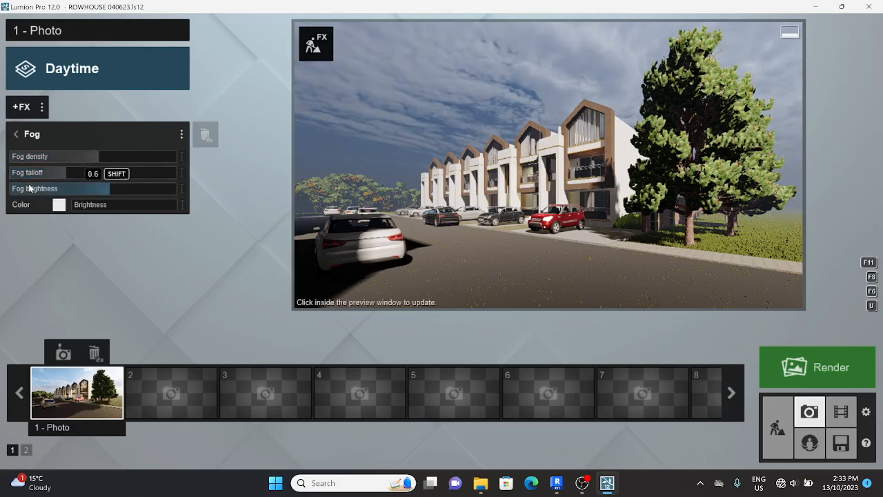
pyautogui.click(16, 134)
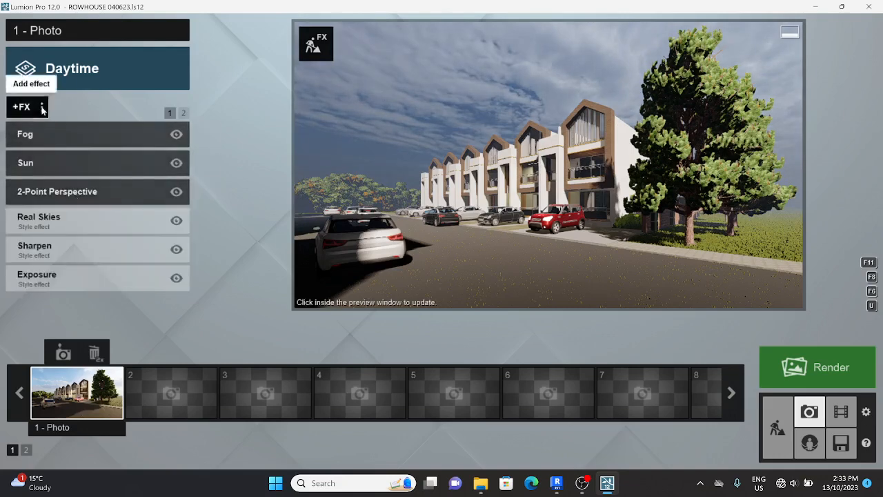
# Add a trial Pastel Sketch effect from the Concept category
pyautogui.click(22, 107)
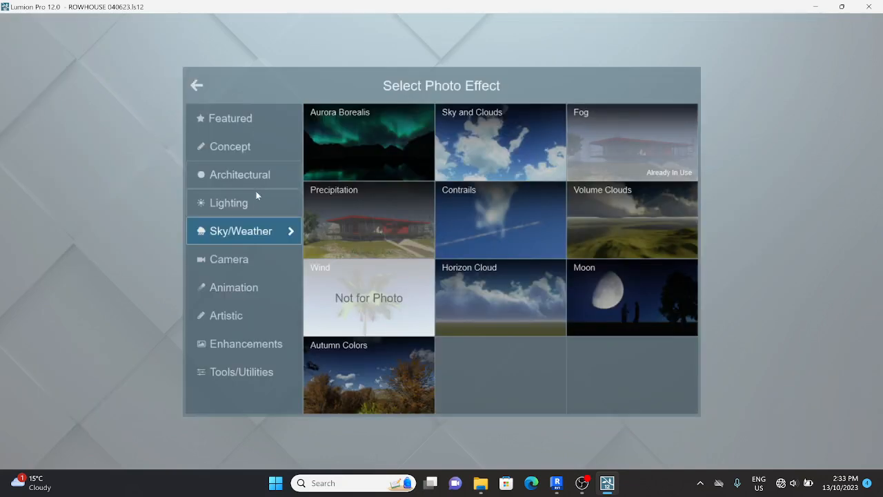
pyautogui.click(263, 149)
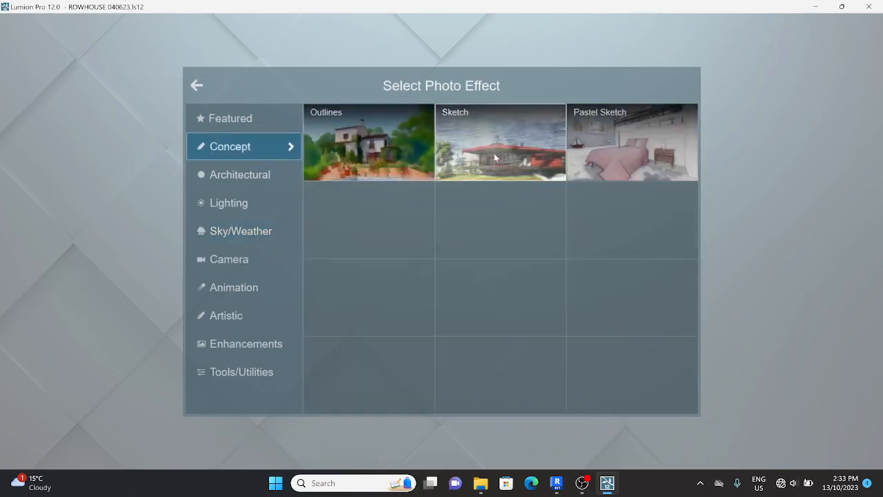
pyautogui.click(600, 163)
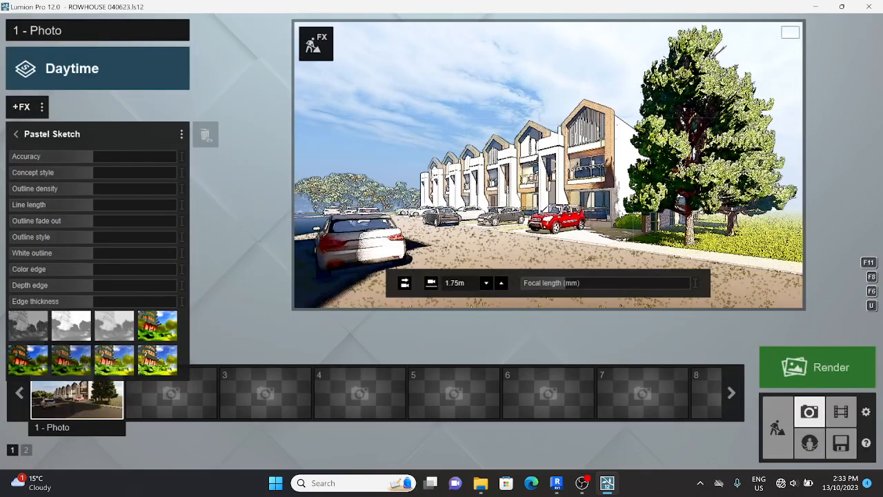
pyautogui.press('a')
pyautogui.press('w')
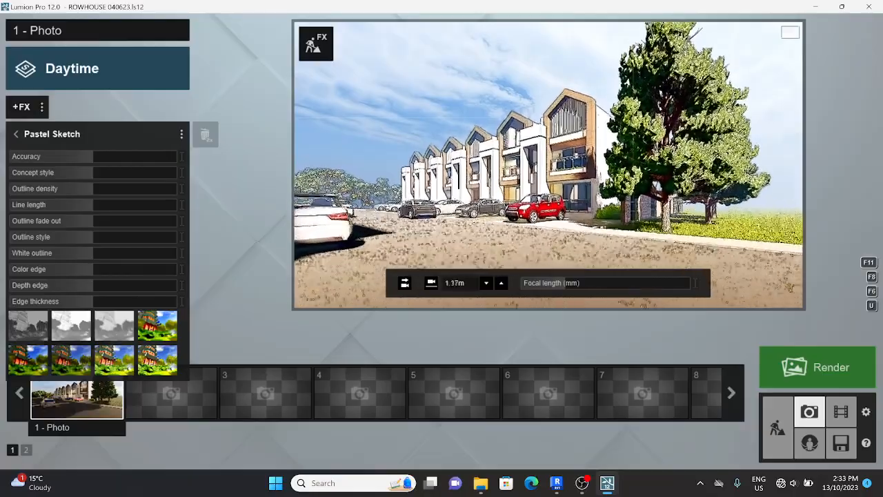
pyautogui.press('q')
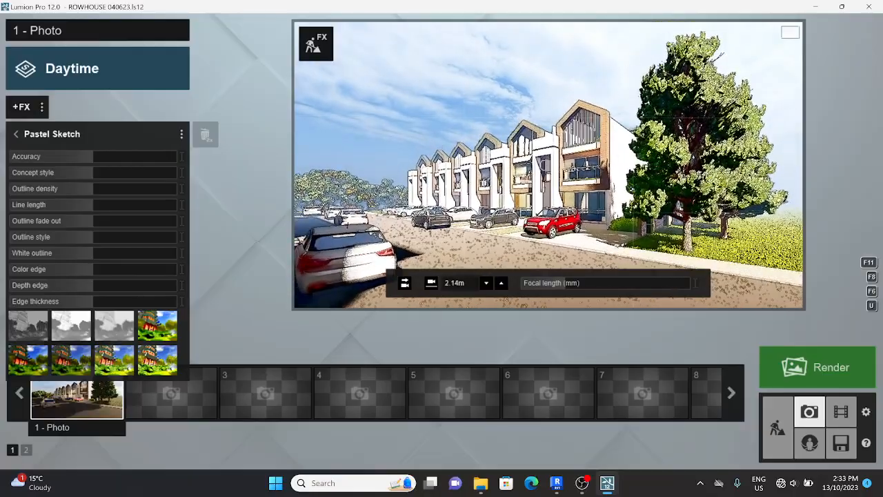
pyautogui.press('d')
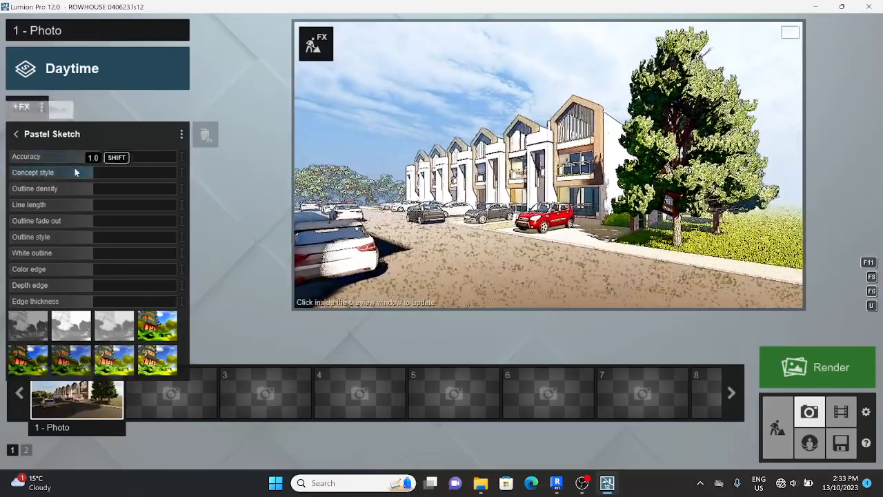
# Try the Draft Soft, Draft Color, Pastel Mix and Draft Gray presets, then remove Pastel Sketch
pyautogui.click(116, 330)
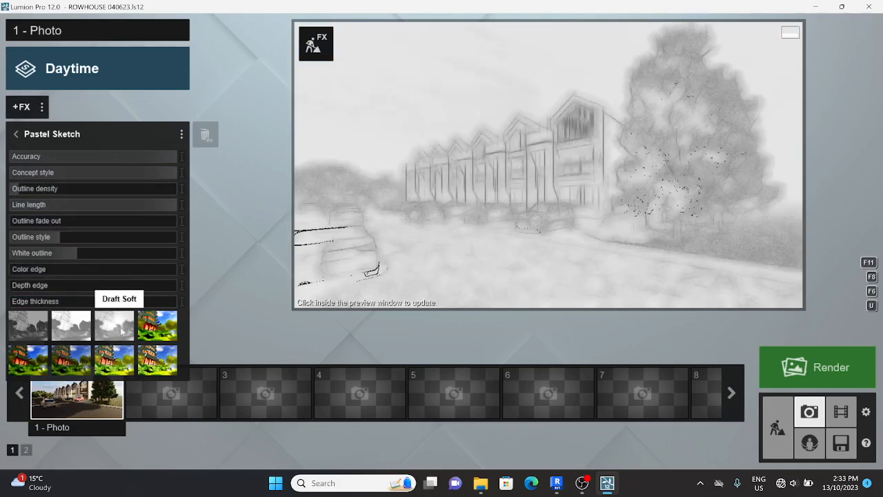
pyautogui.click(151, 326)
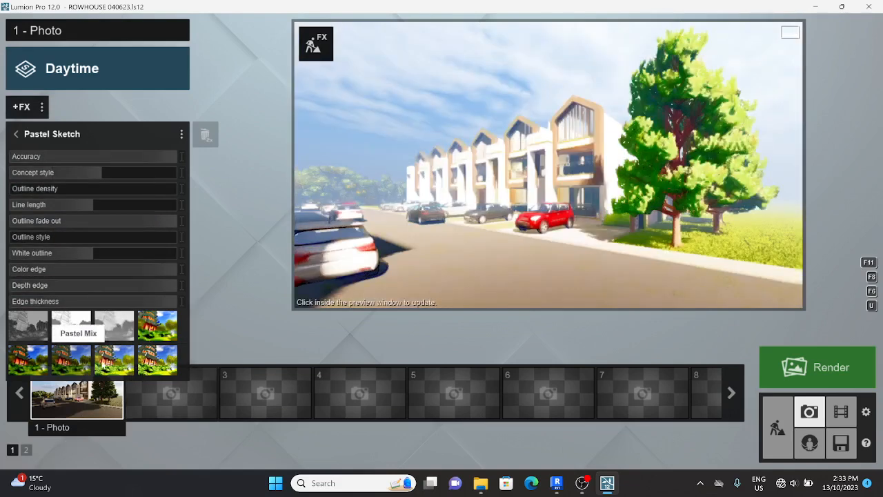
pyautogui.click(111, 356)
pyautogui.click(74, 350)
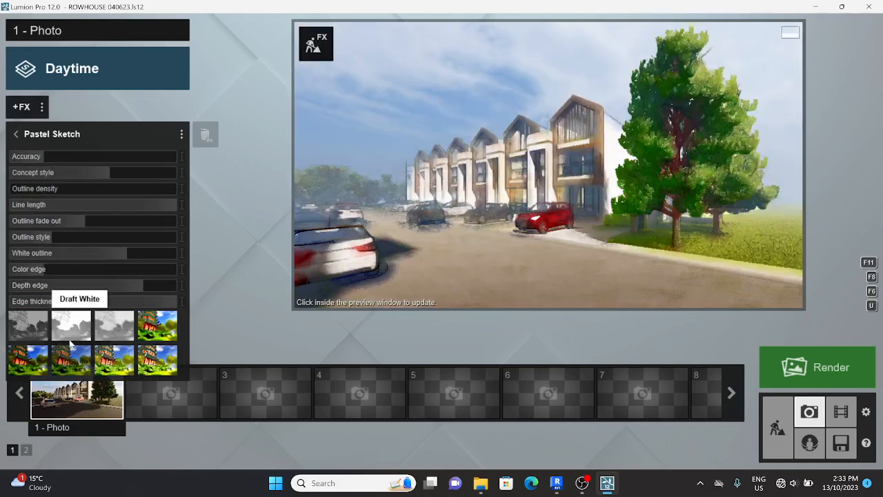
pyautogui.hotkey('shift', '1')
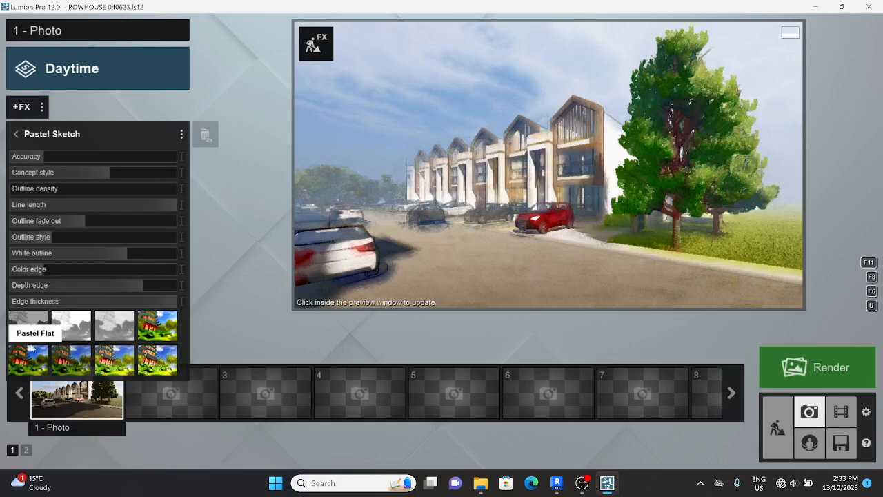
pyautogui.click(29, 326)
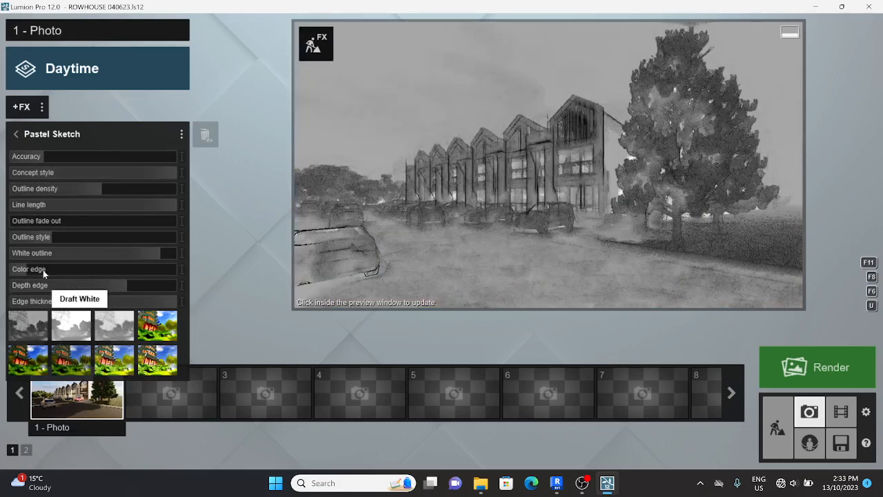
pyautogui.click(17, 134)
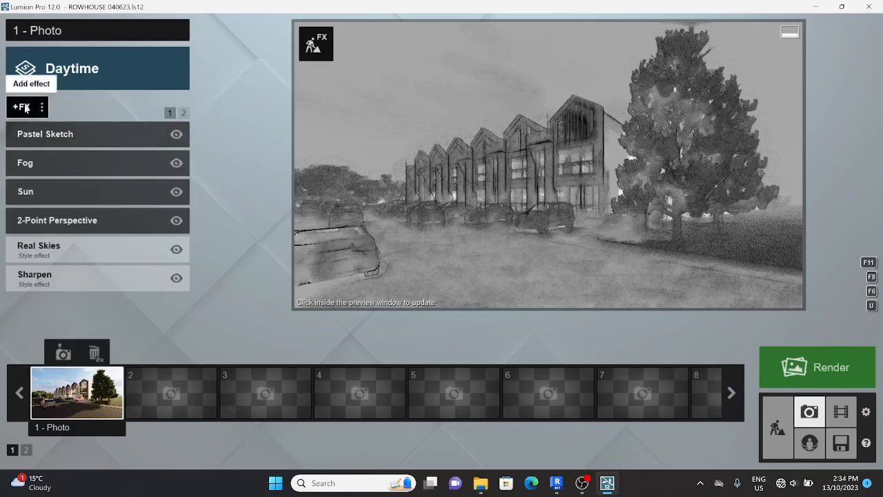
pyautogui.doubleClick(205, 134)
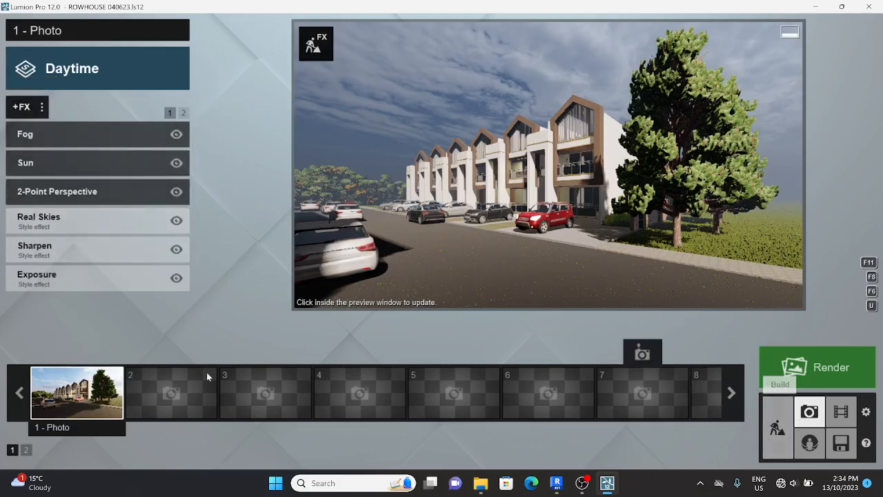
# Store the view in photo 1, raise the focal length to about 26mm, and aim at the rowhouses
pyautogui.click(63, 354)
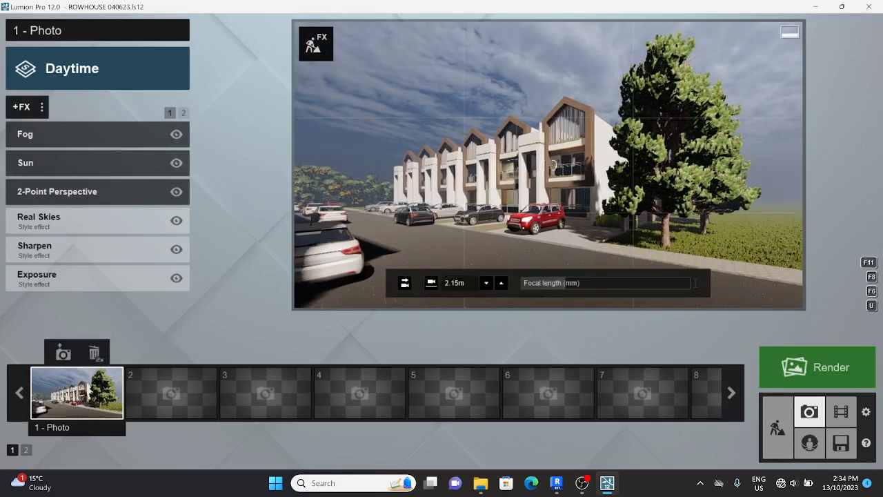
pyautogui.moveTo(574, 284); pyautogui.dragTo(586, 283)
pyautogui.moveTo(533, 226)
pyautogui.mouseDown(button='right')
pyautogui.moveTo(538, 219)
pyautogui.moveTo(505, 219)
pyautogui.moveTo(503, 230)
pyautogui.mouseUp(button='right')
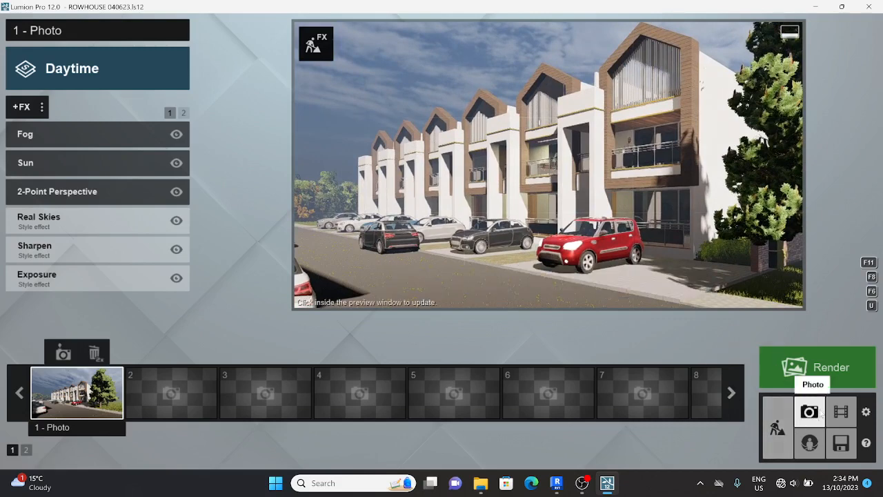
# Render the current shot at Print 3840x2160 and save it as 1.jpg on the Desktop
pyautogui.click(792, 372)
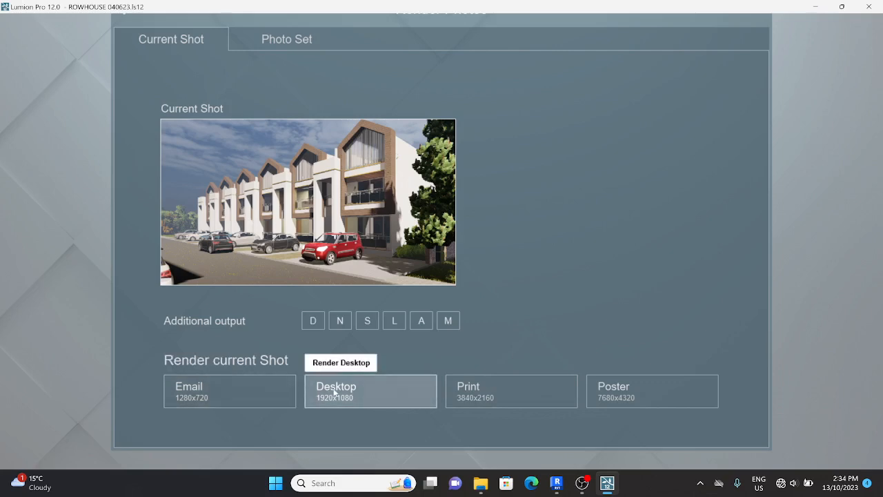
pyautogui.click(450, 389)
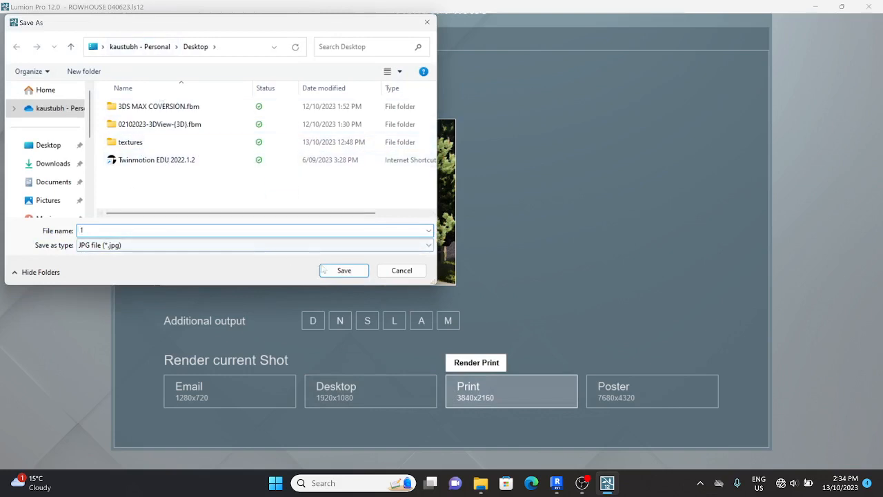
pyautogui.click(340, 272)
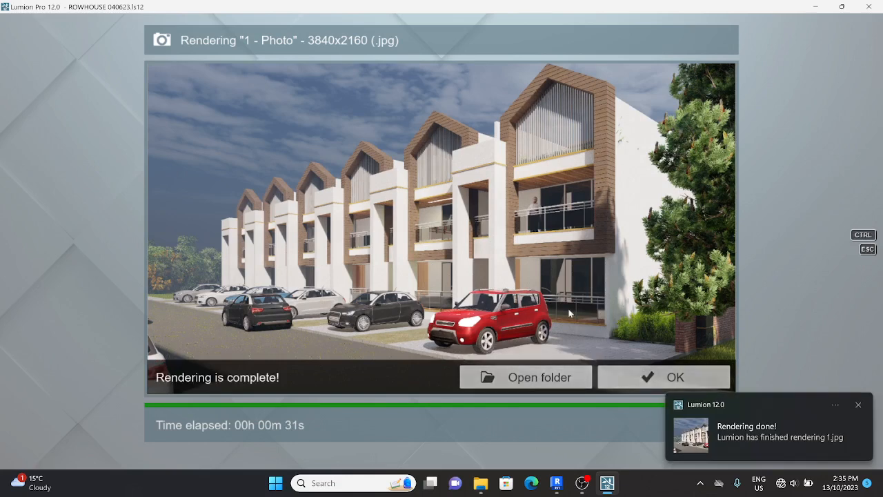
# View 1.jpg from the Desktop folder in Photos, then close it and the render-complete screen
pyautogui.click(583, 379)
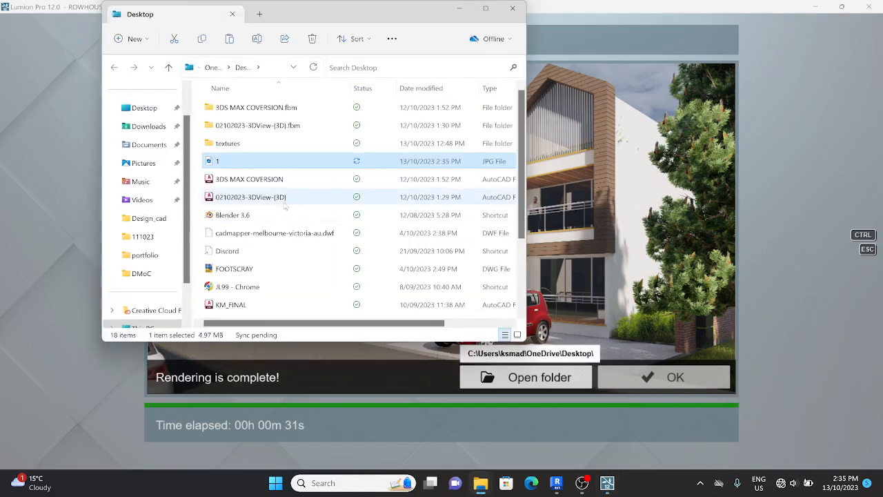
pyautogui.doubleClick(264, 161)
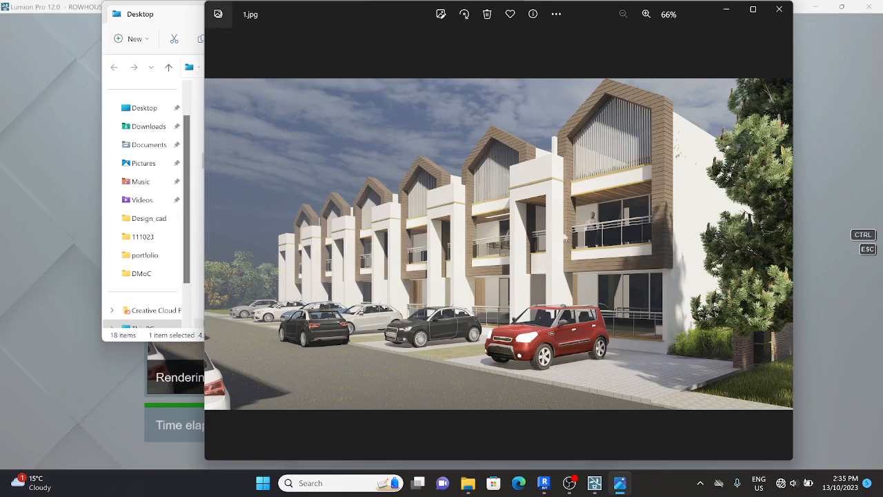
pyautogui.click(775, 21)
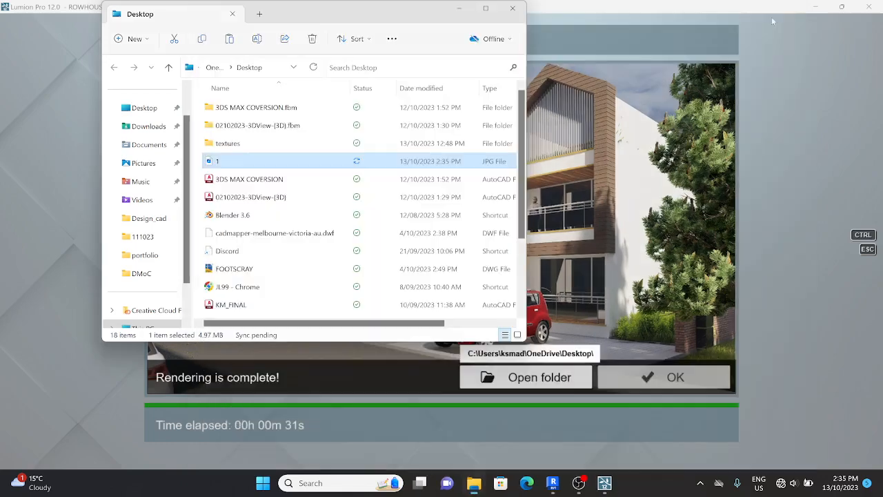
pyautogui.click(718, 375)
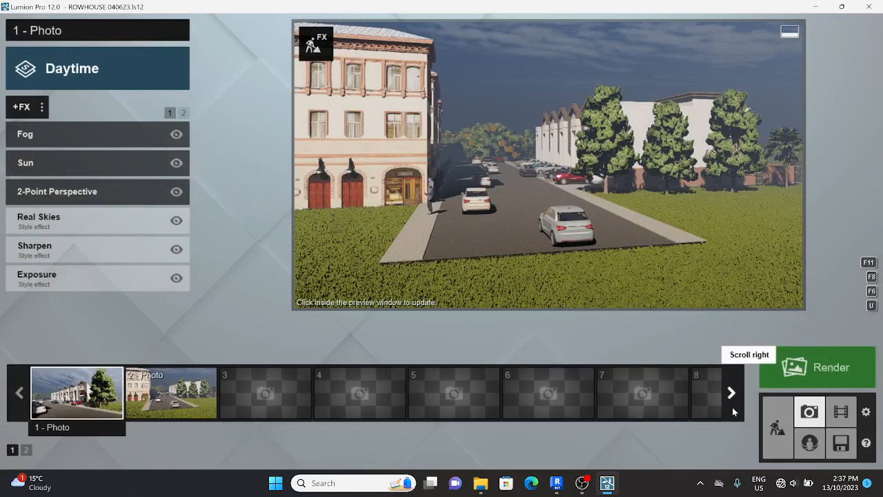
# Delete 2 - Photo, switch to Movie mode, and begin recording clip slot 1
pyautogui.doubleClick(189, 352)
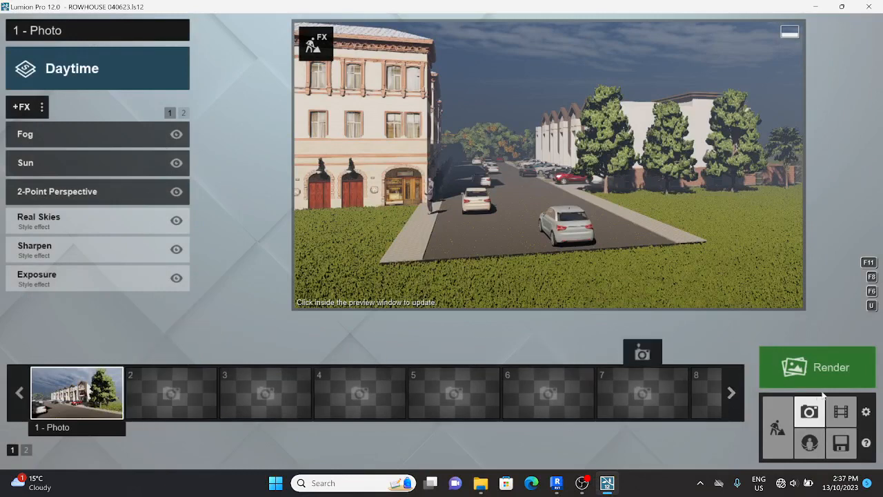
pyautogui.click(841, 416)
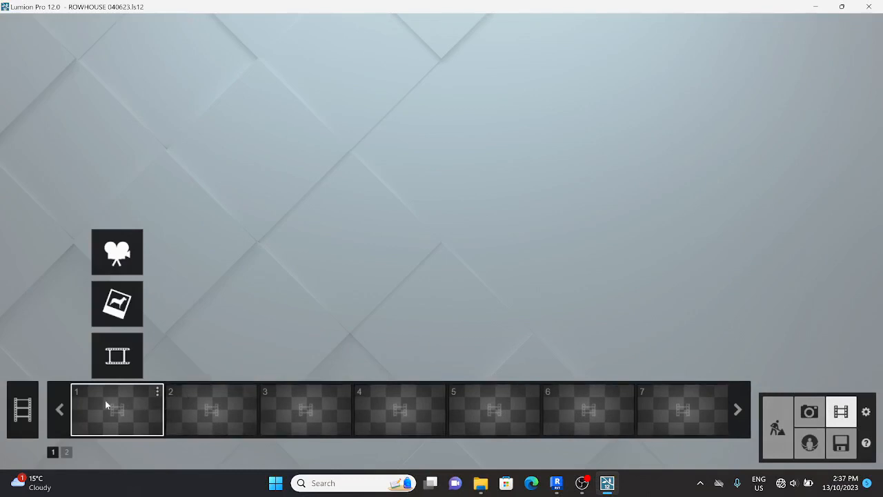
pyautogui.click(117, 252)
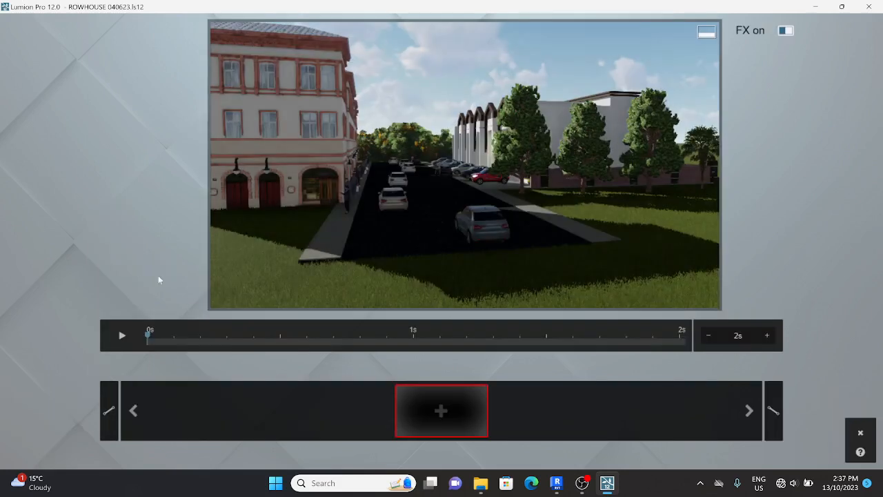
# Position the camera at eye level on the street and add the first keyframe
pyautogui.press('d')
pyautogui.moveTo(416, 285)
pyautogui.mouseDown(button='right')
pyautogui.moveTo(412, 266)
pyautogui.moveTo(400, 261)
pyautogui.moveTo(415, 287)
pyautogui.moveTo(410, 279)
pyautogui.mouseUp(button='right')
pyautogui.press('e')
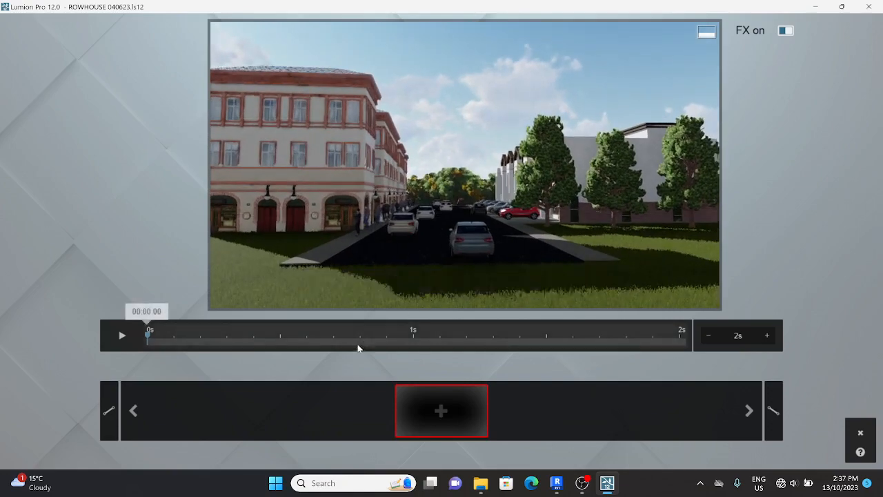
pyautogui.click(442, 411)
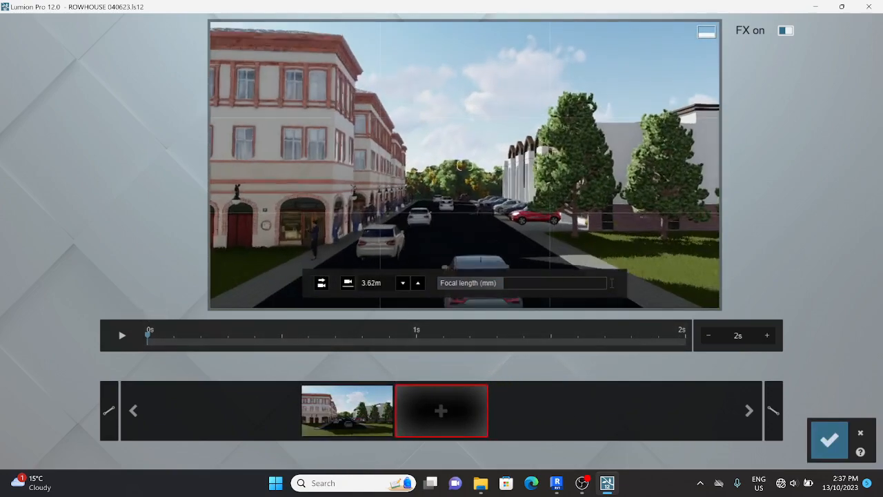
# Move toward the gabled rowhouses and add a second keyframe, replacing a deleted bad one
pyautogui.press('w')
pyautogui.moveTo(465, 166); pyautogui.dragTo(541, 167, button='right')
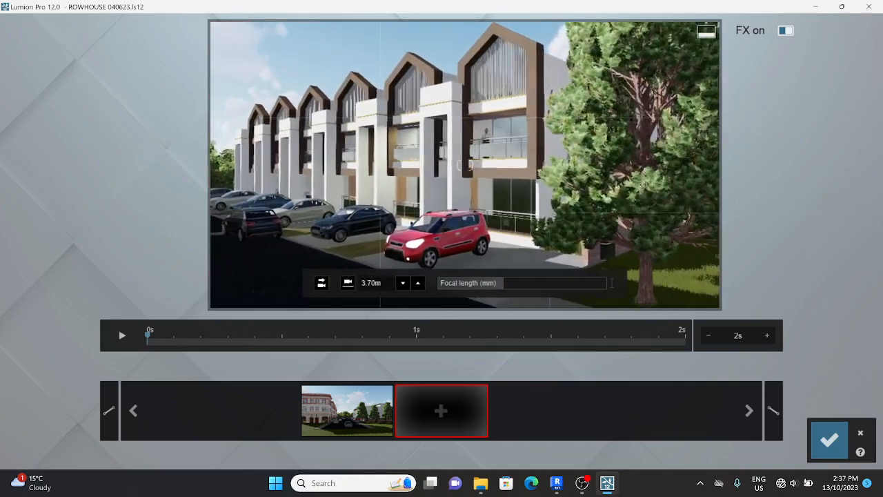
pyautogui.click(442, 411)
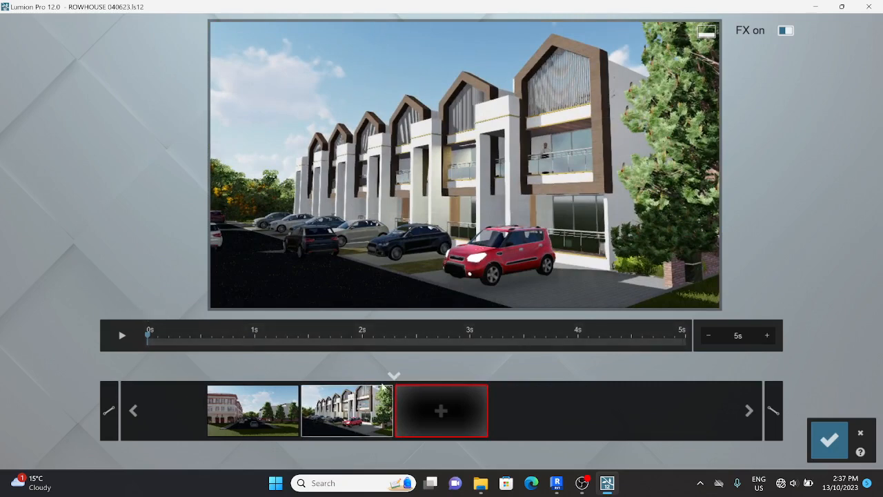
pyautogui.click(361, 363)
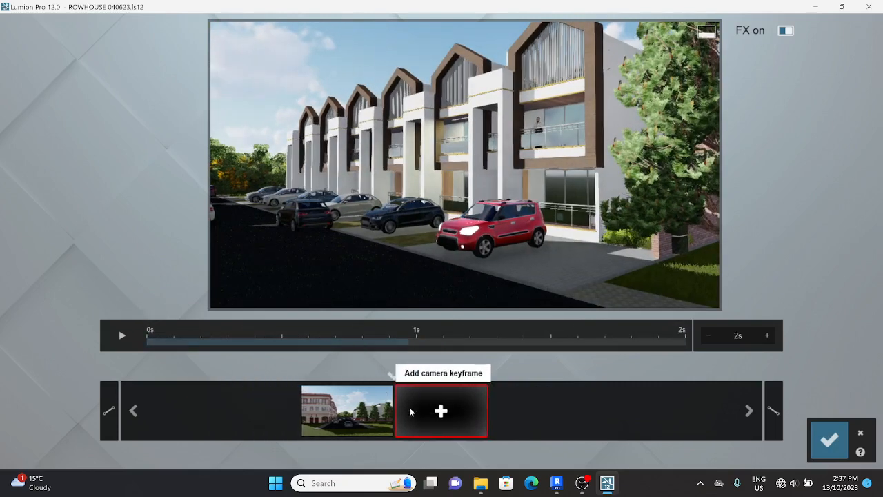
pyautogui.moveTo(476, 256); pyautogui.dragTo(467, 223, button='right')
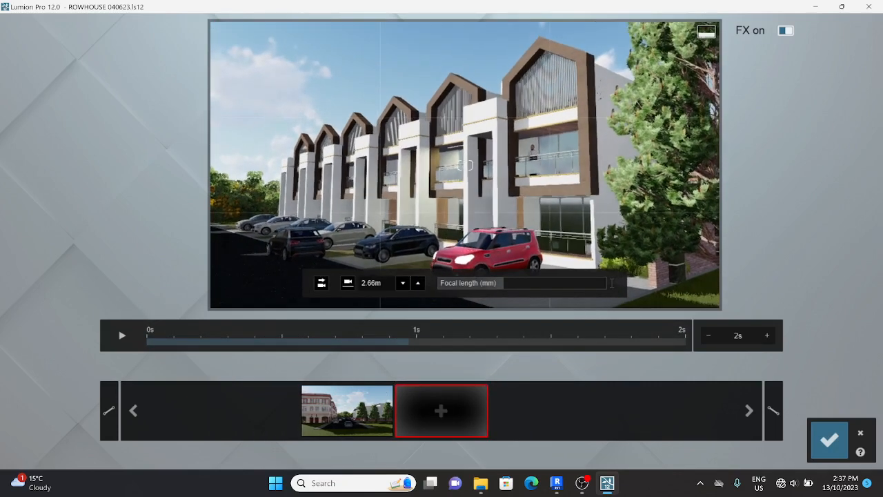
pyautogui.click(436, 388)
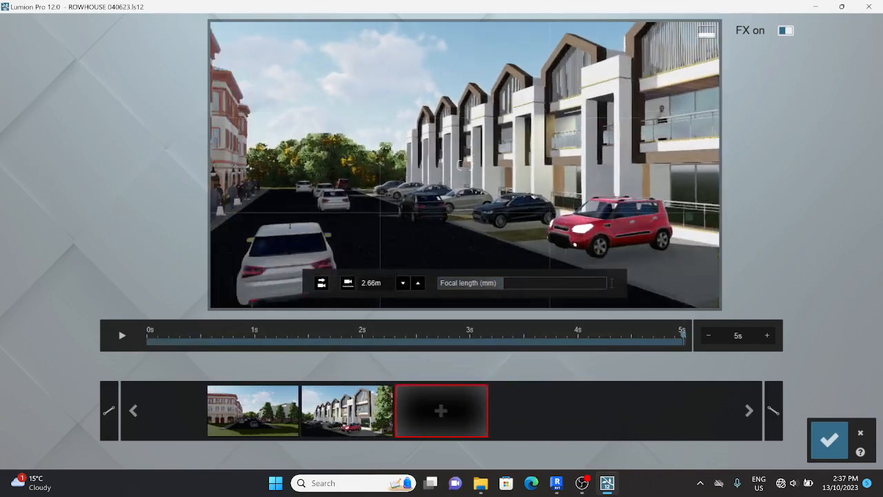
# Swing the view past the white car toward the sky and add a third keyframe
pyautogui.press('s')
pyautogui.moveTo(464, 221); pyautogui.dragTo(235, 239, button='right')
pyautogui.press('w')
pyautogui.press('d')
pyautogui.moveTo(442, 239); pyautogui.dragTo(476, 193, button='right')
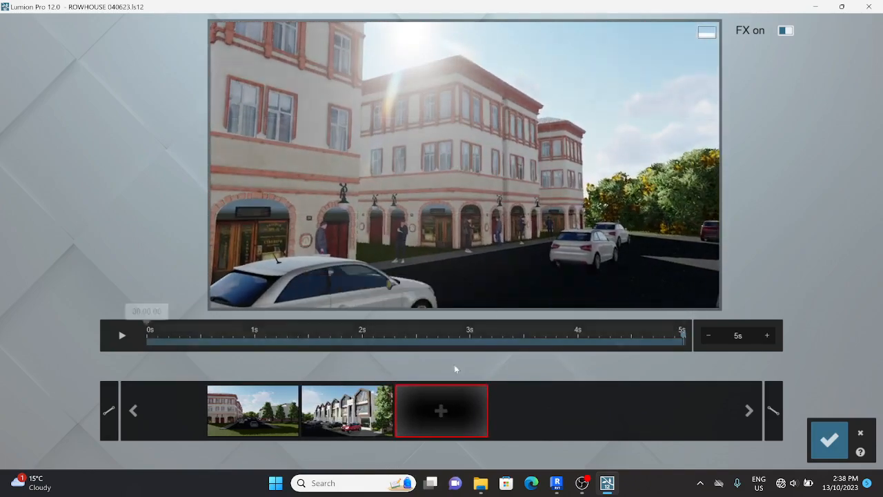
pyautogui.click(436, 409)
# Travel along the street toward the rowhouses, add a final keyframe, and save the clip
pyautogui.press('w')
pyautogui.moveTo(442, 221); pyautogui.dragTo(707, 236, button='right')
pyautogui.press('a')
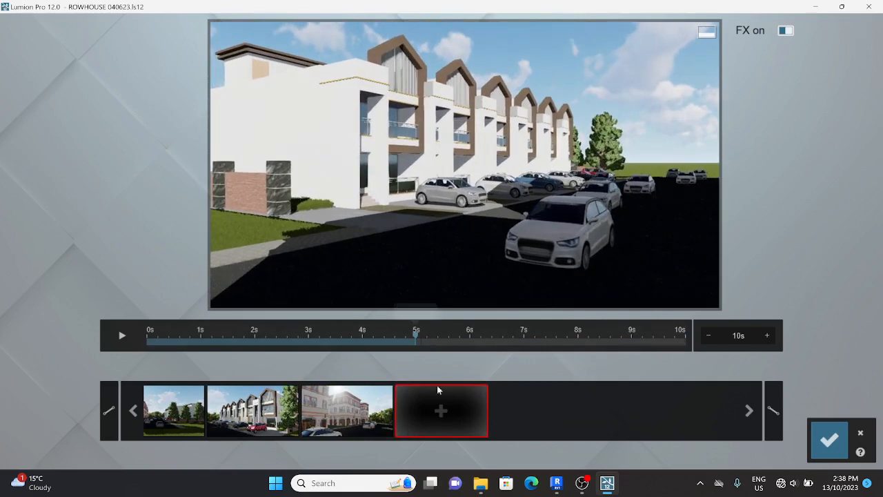
pyautogui.click(429, 402)
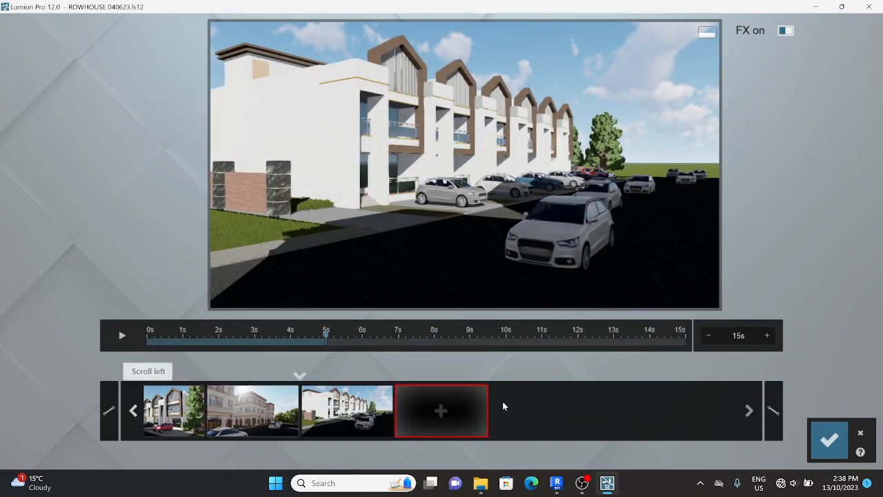
pyautogui.click(830, 439)
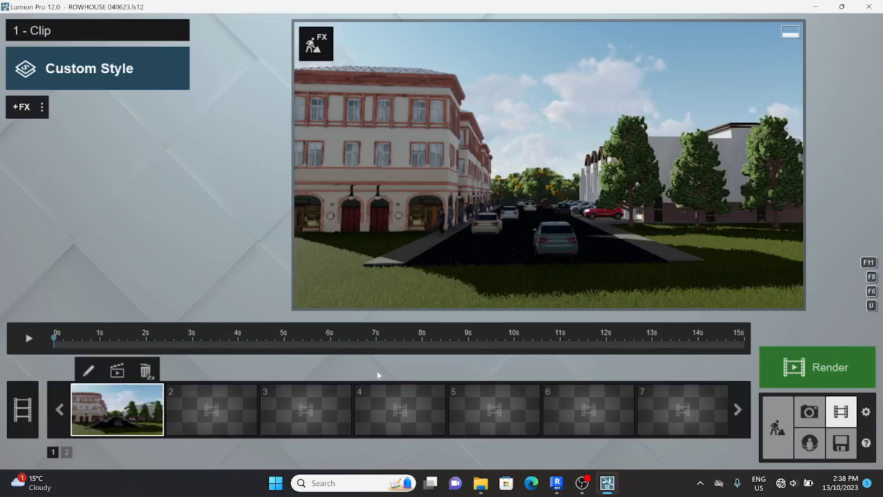
# Preview clip 1's street camera path, then bring up the movie render settings
pyautogui.click(31, 340)
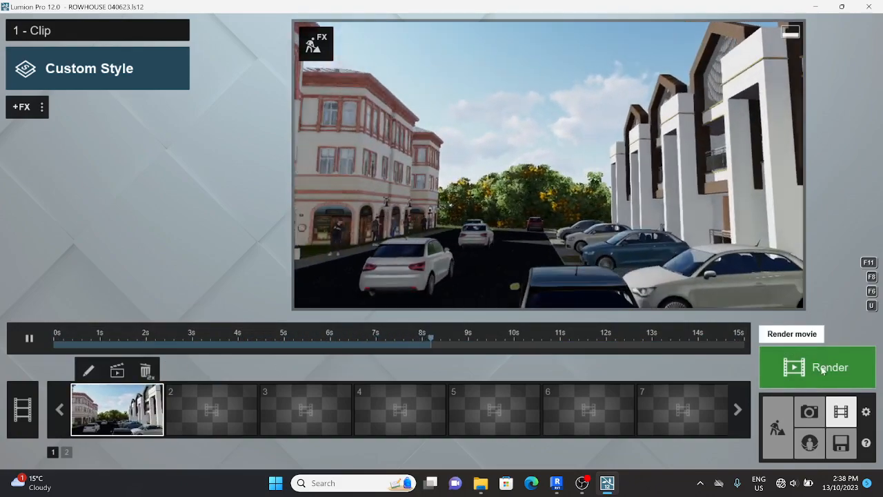
pyautogui.click(822, 371)
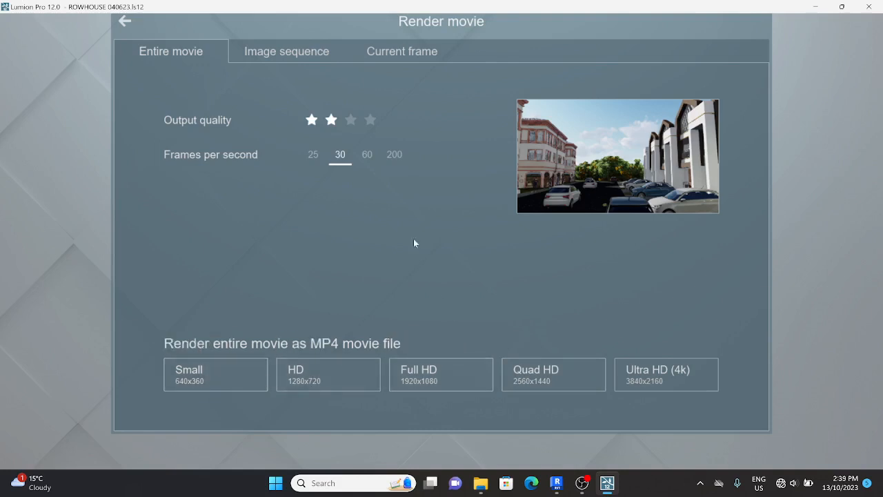
# Render the entire movie at HD 1280x720 as 1.mp4, then open it from the Desktop folder
pyautogui.click(314, 376)
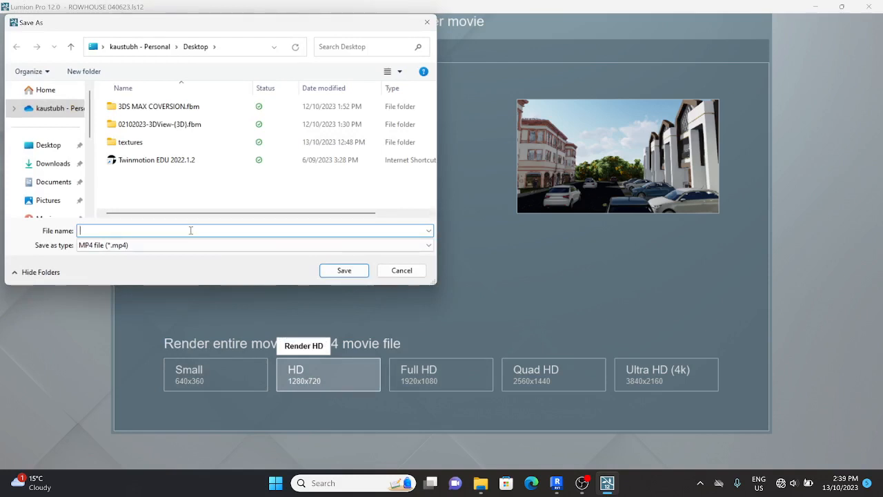
pyautogui.write('1')
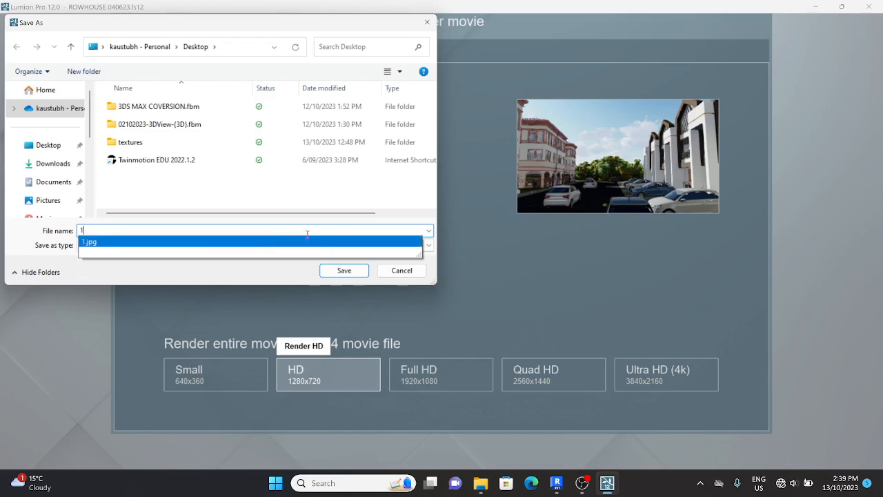
pyautogui.click(345, 272)
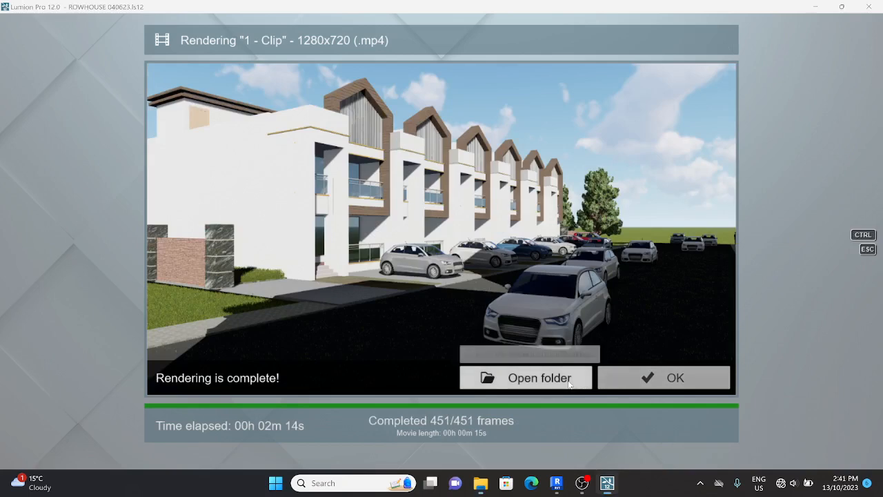
pyautogui.click(570, 378)
pyautogui.doubleClick(318, 181)
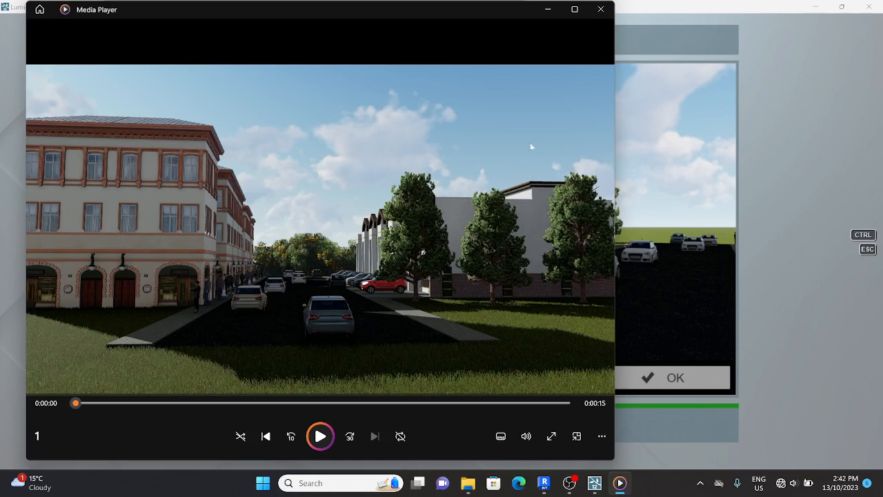
# Close Media Player and the Desktop folder window after reviewing the 15-second clip
pyautogui.click(600, 9)
pyautogui.click(511, 10)
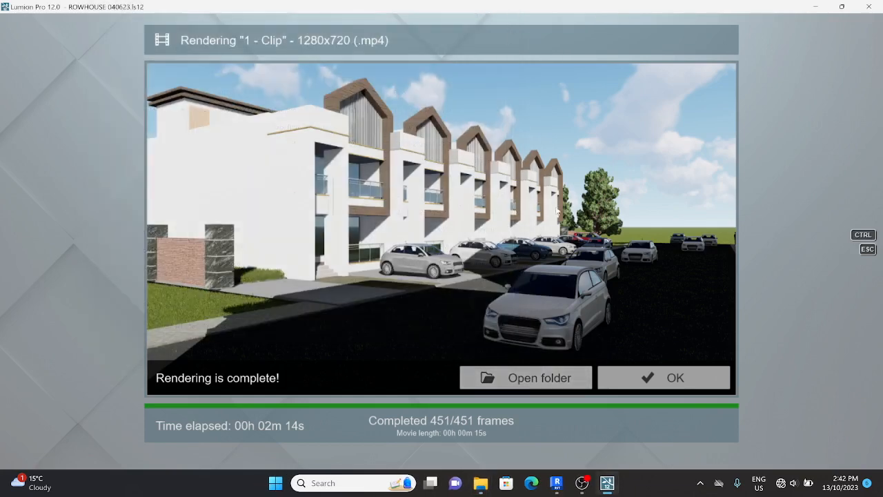